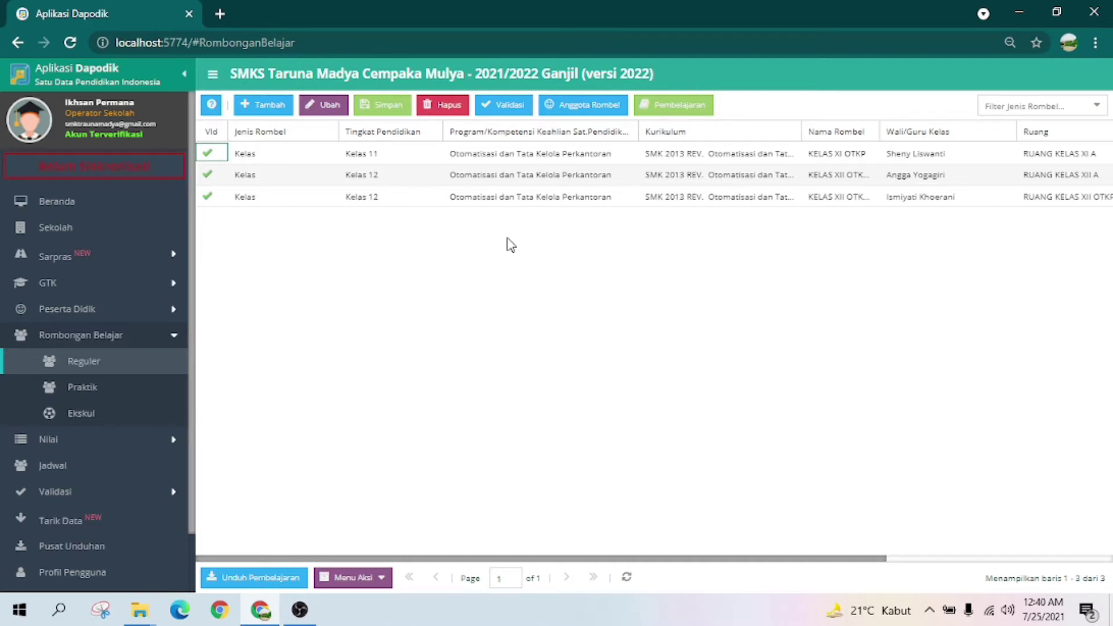
Step: Add a new regular class group row of type Kelas and set its education level to Kelas 11
{"action": "left_click", "coordinate": [405, 161]}
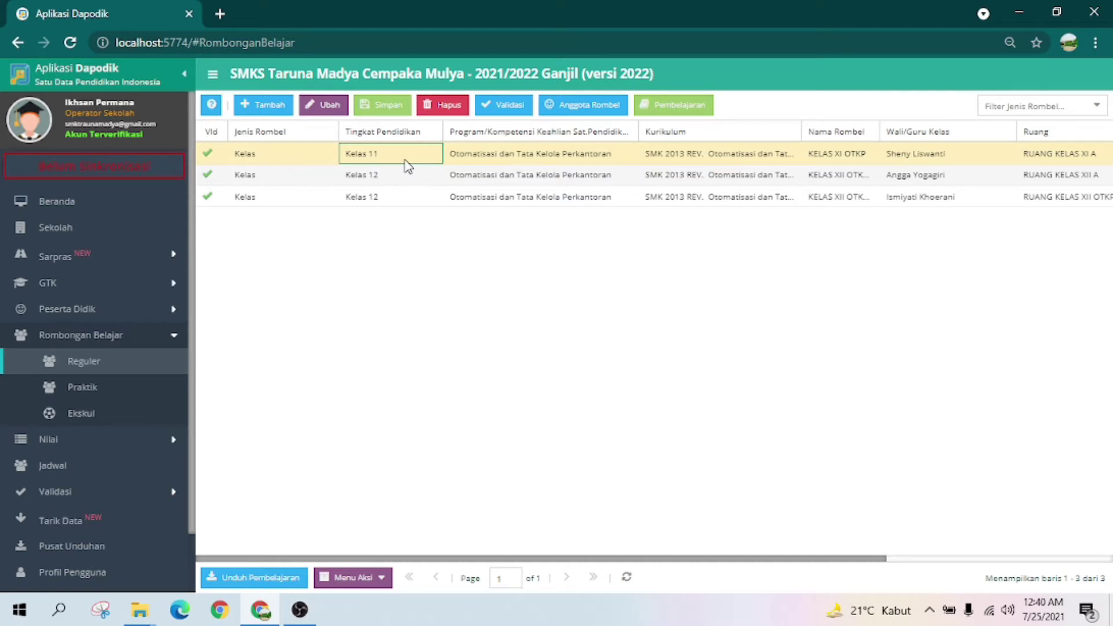
{"action": "left_click", "coordinate": [259, 114]}
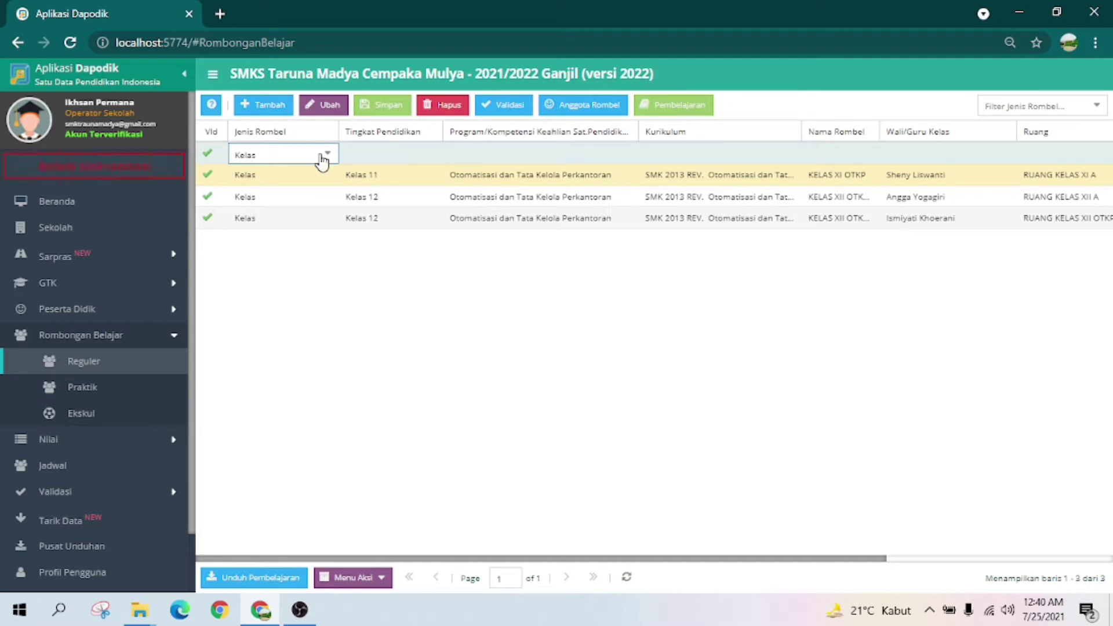
{"action": "left_click", "coordinate": [387, 152]}
{"action": "left_click", "coordinate": [387, 152]}
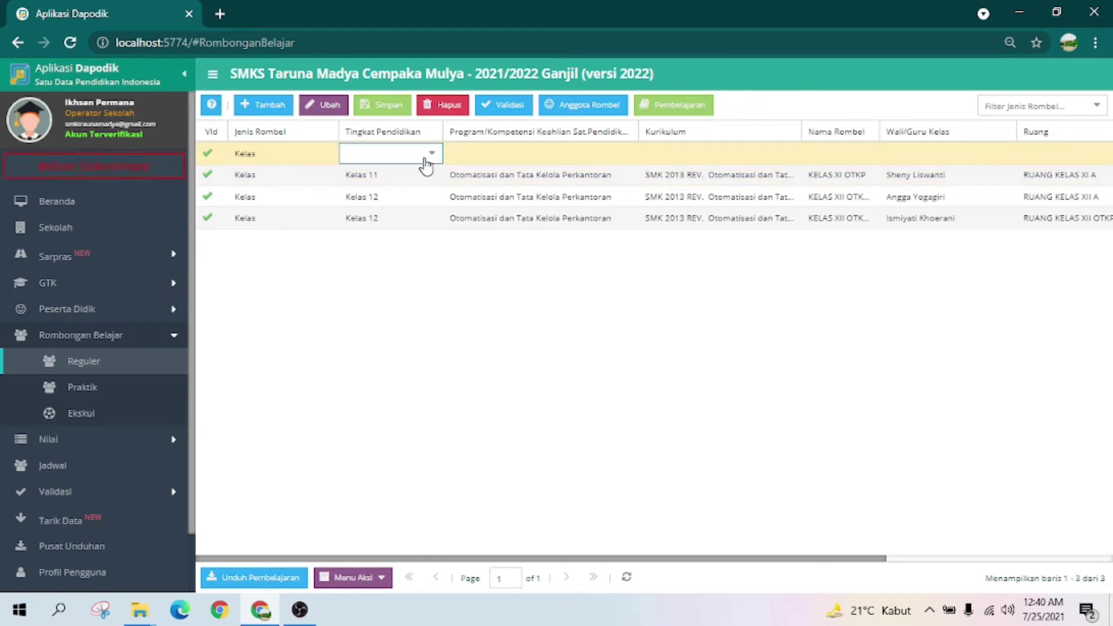
{"action": "left_click", "coordinate": [430, 157]}
{"action": "left_click", "coordinate": [373, 195]}
Step: Set the new group's program to Otomatisasi dan Tata Kelola Perkantoran and its curriculum to the matching SMK 2013 REV. option
{"action": "left_click", "coordinate": [463, 154]}
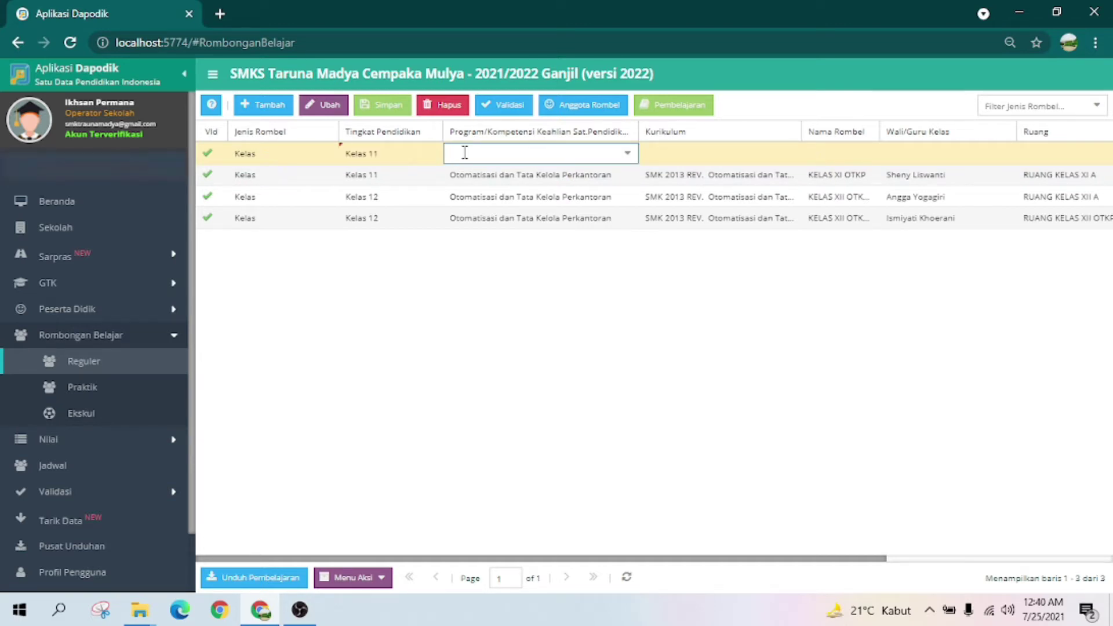
{"action": "left_click", "coordinate": [624, 156]}
{"action": "left_click", "coordinate": [578, 181]}
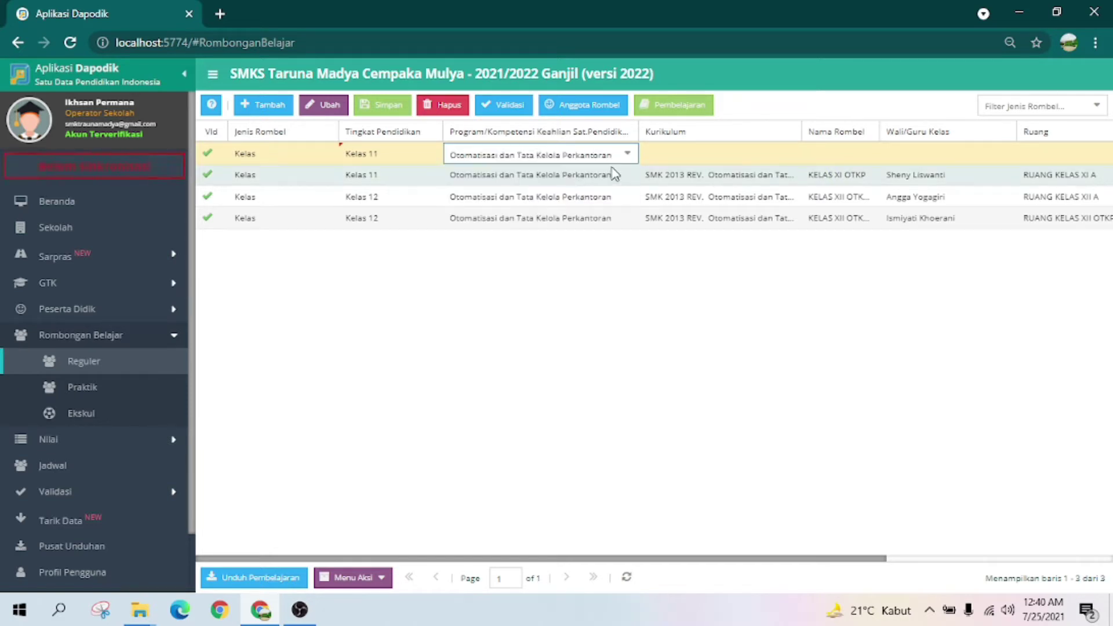
{"action": "key", "text": "Tab"}
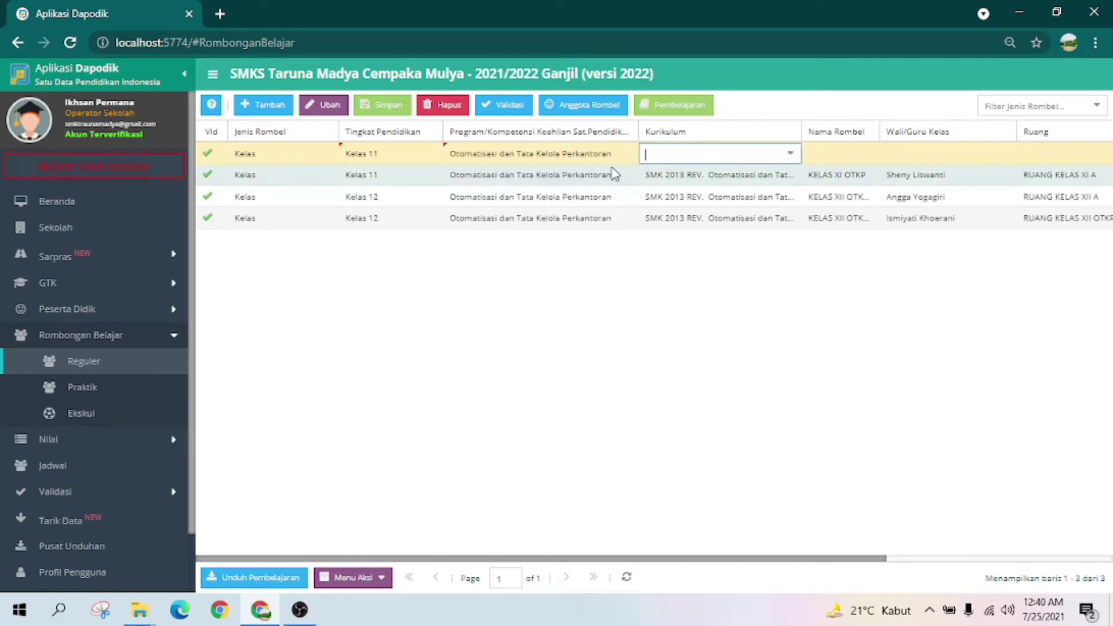
{"action": "left_click", "coordinate": [791, 154]}
{"action": "left_click", "coordinate": [768, 187]}
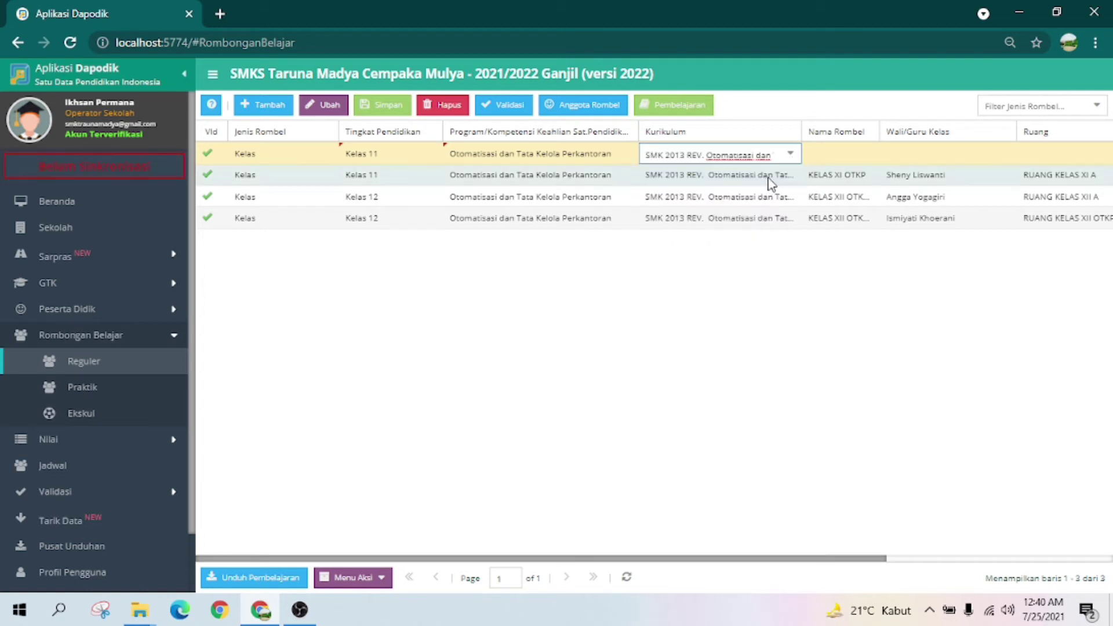
Step: Name the new class group KELAS XI OTKP 2 and rename the existing KELAS XI OTKP to KELAS XI OTKP 1
{"action": "key", "text": "Tab"}
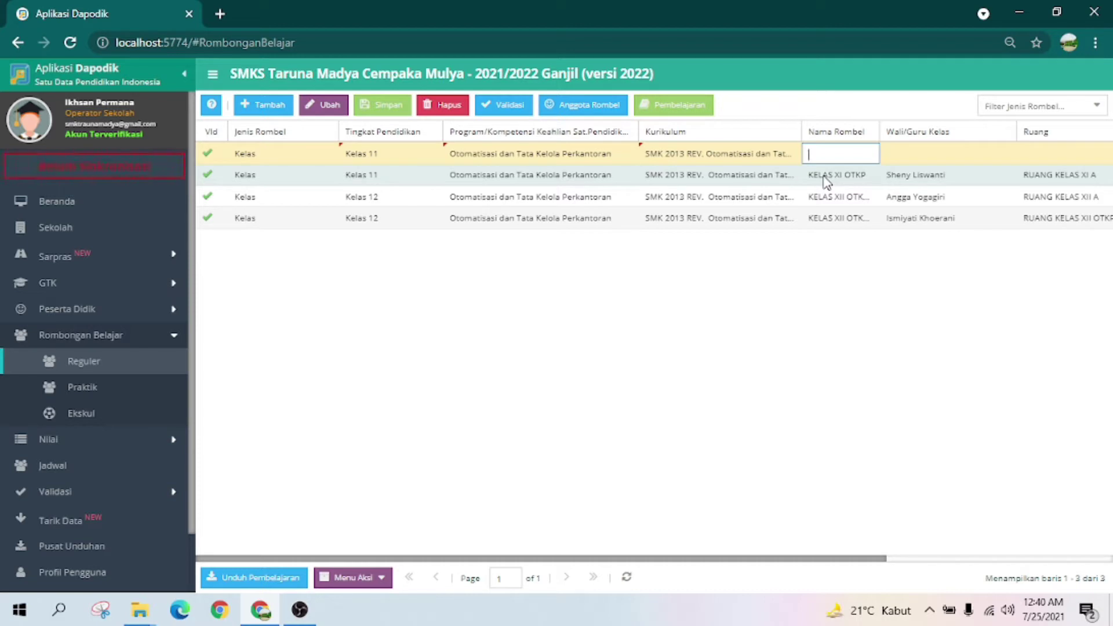
{"action": "type", "text": "KELAS XI OTKP 2"}
{"action": "left_click", "coordinate": [827, 176]}
{"action": "left_click", "coordinate": [827, 178]}
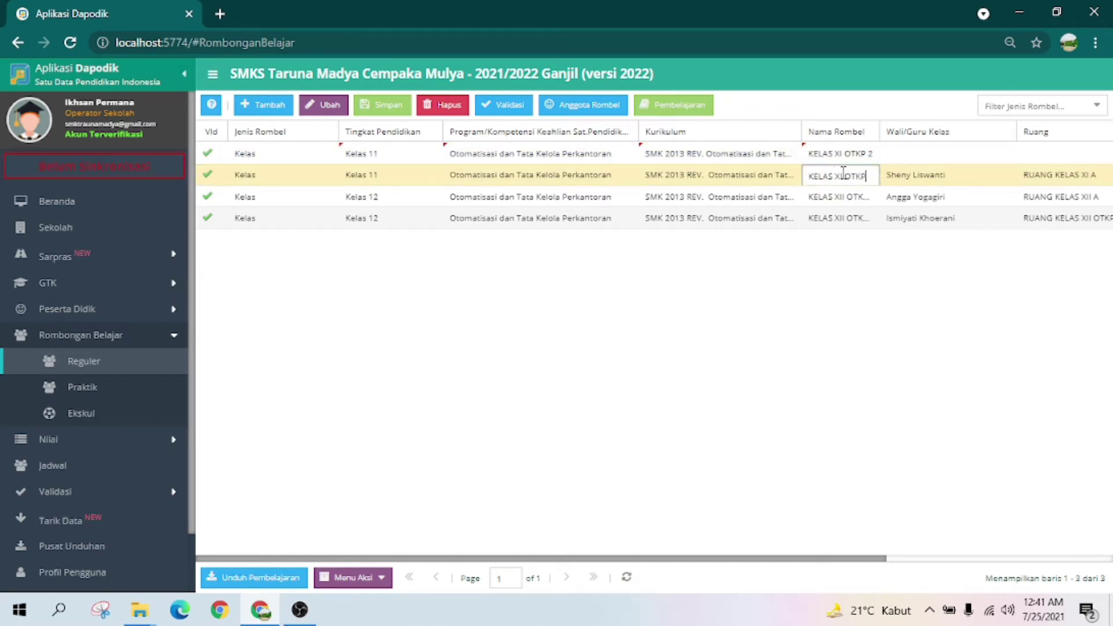
{"action": "type", "text": "1"}
Step: Assign the first teacher on the list as homeroom teacher of KELAS XI OTKP 2
{"action": "left_click", "coordinate": [853, 162]}
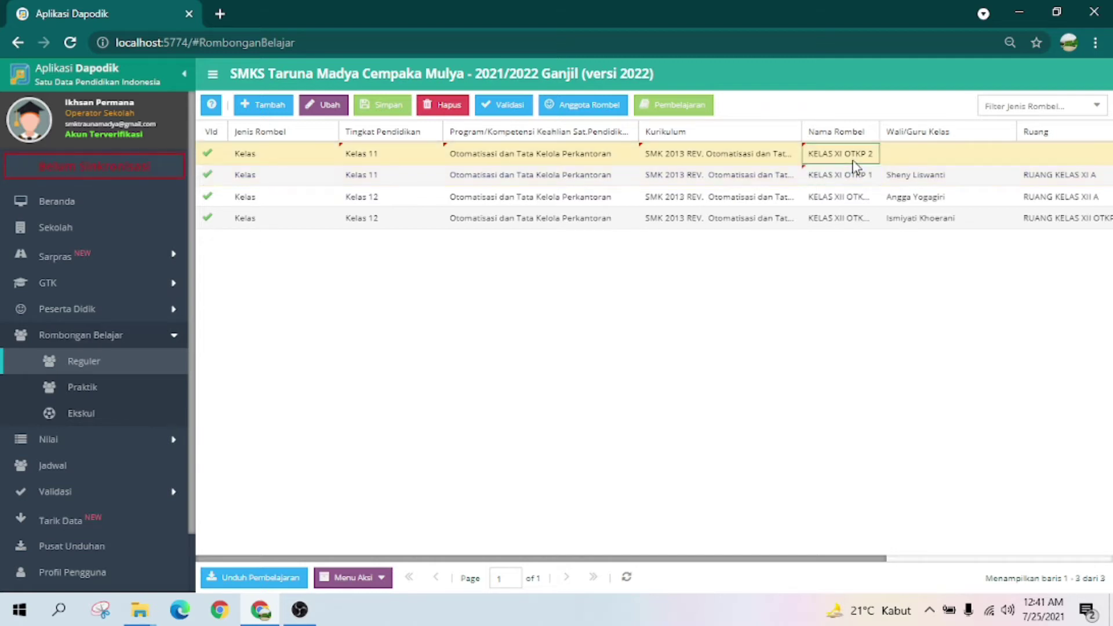
{"action": "left_click", "coordinate": [853, 162]}
{"action": "left_click", "coordinate": [928, 154]}
{"action": "left_click", "coordinate": [1004, 155]}
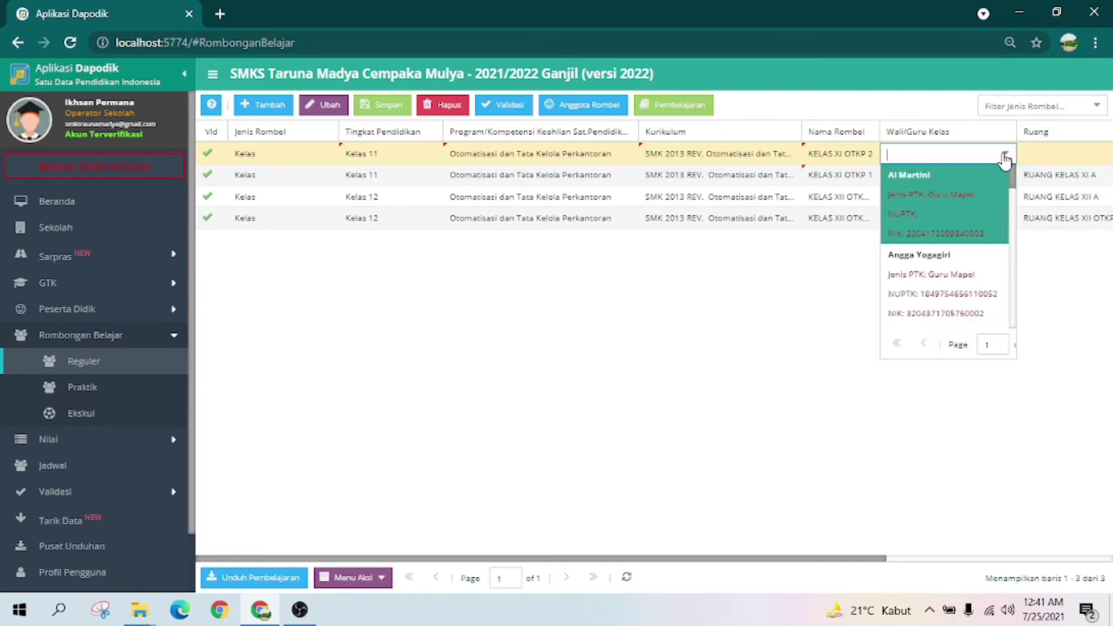
{"action": "left_click", "coordinate": [945, 231]}
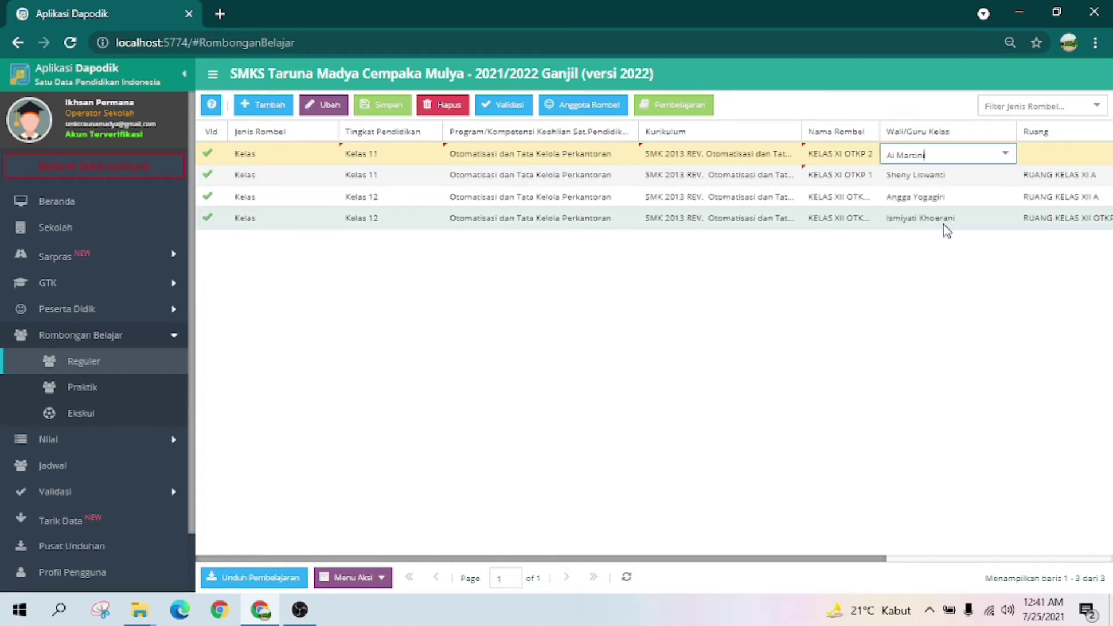
Step: Assign the room Lab OTKP to KELAS XI OTKP 2
{"action": "key", "text": "Tab"}
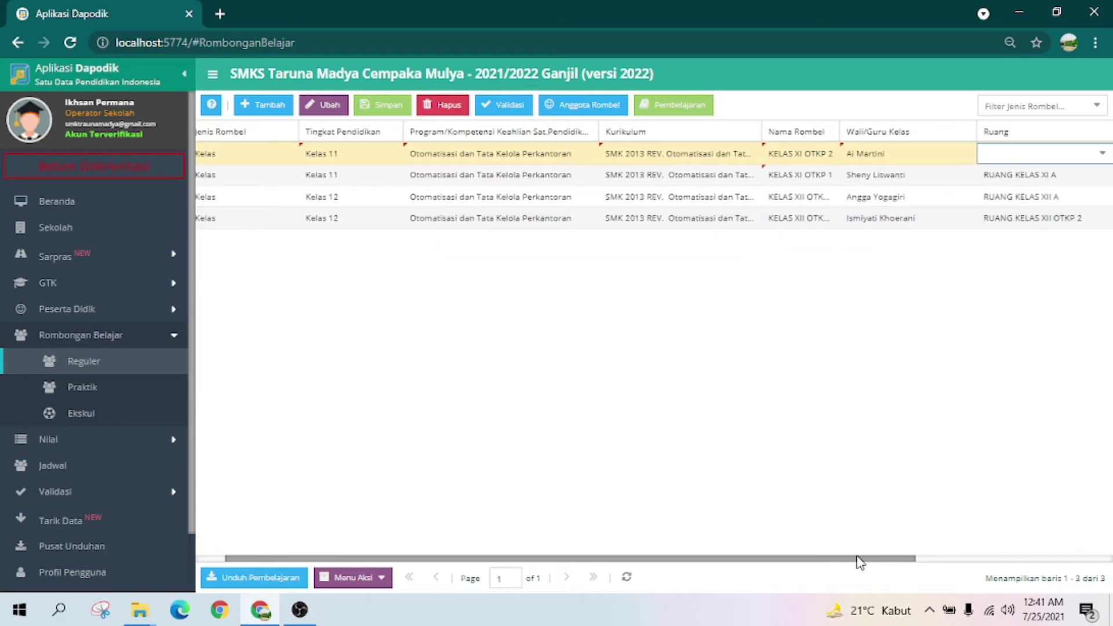
{"action": "left_click_drag", "start_coordinate": [857, 558], "coordinate": [918, 551]}
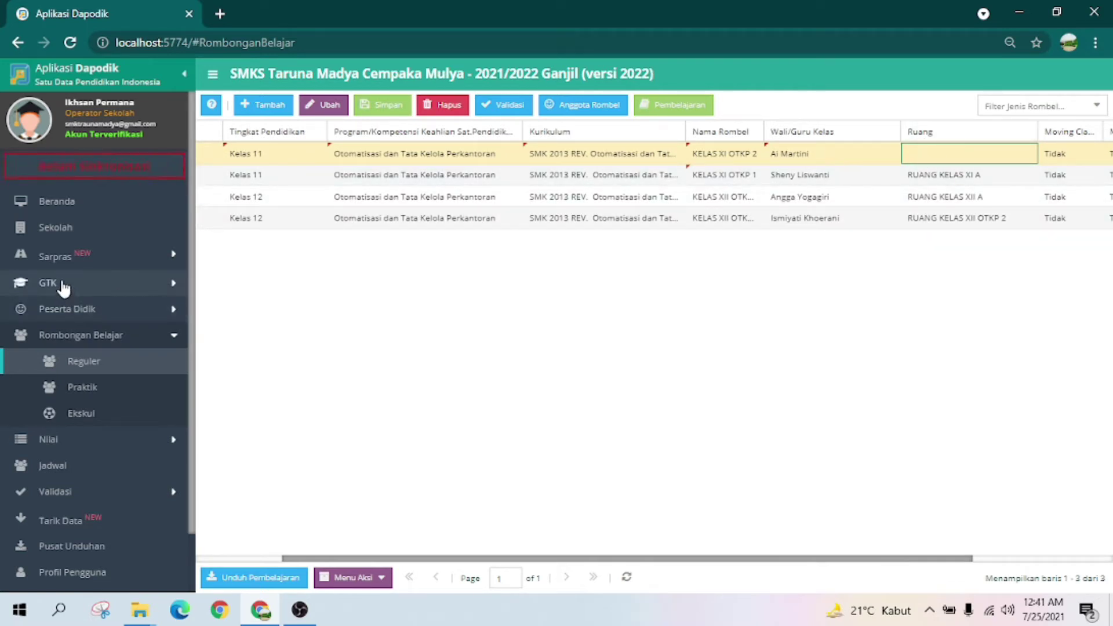
{"action": "left_click", "coordinate": [79, 256]}
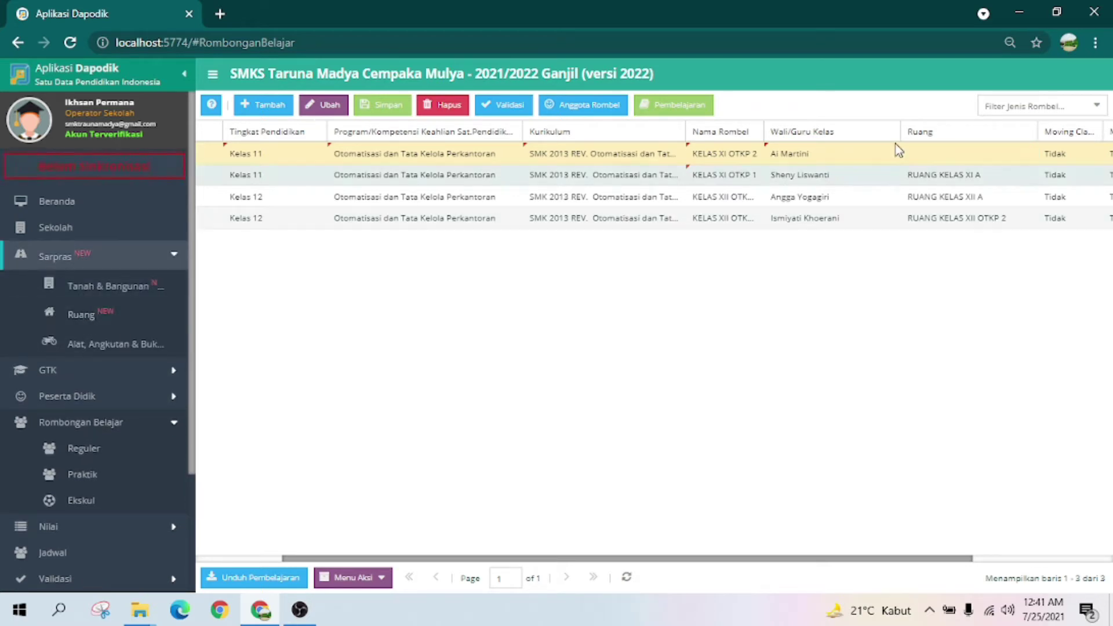
{"action": "left_click", "coordinate": [956, 152]}
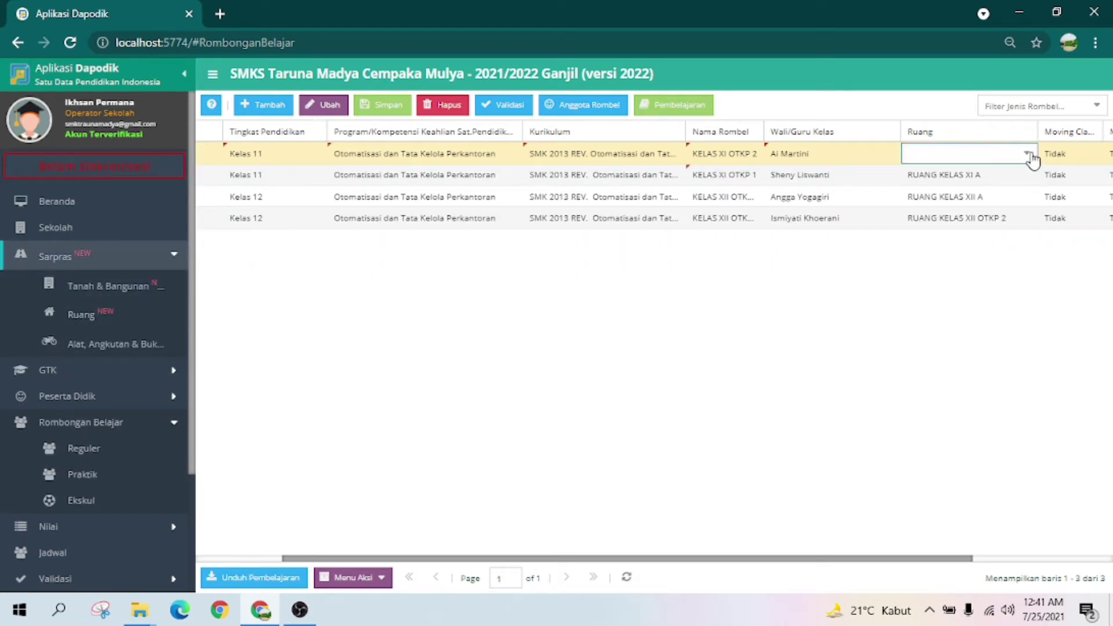
{"action": "left_click", "coordinate": [1029, 154]}
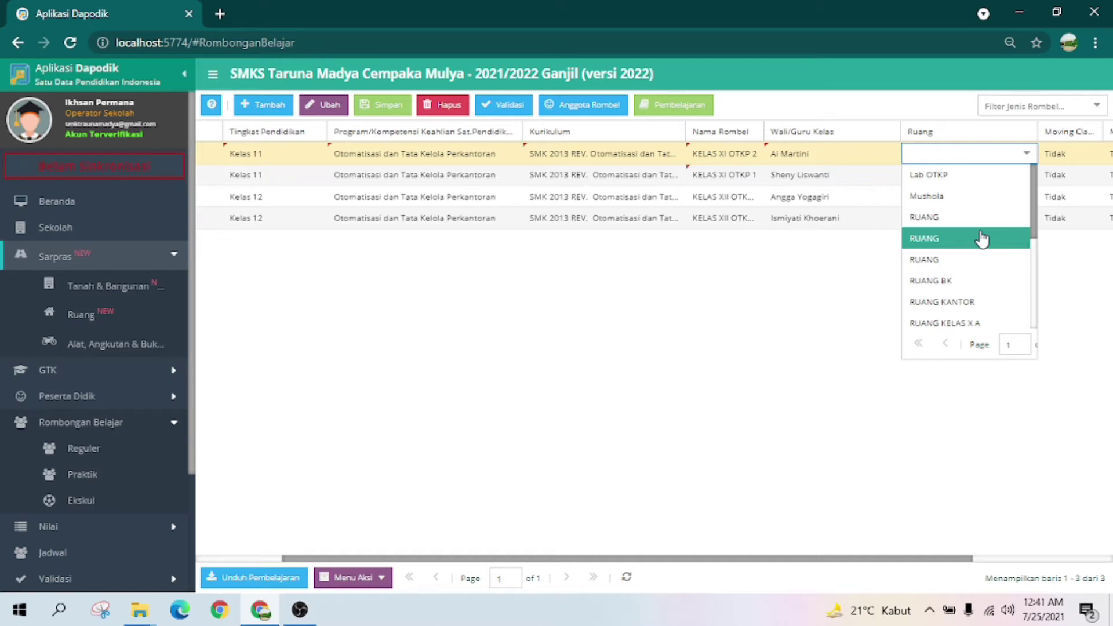
{"action": "scroll", "coordinate": [981, 238], "scroll_direction": "down", "scroll_amount": 3}
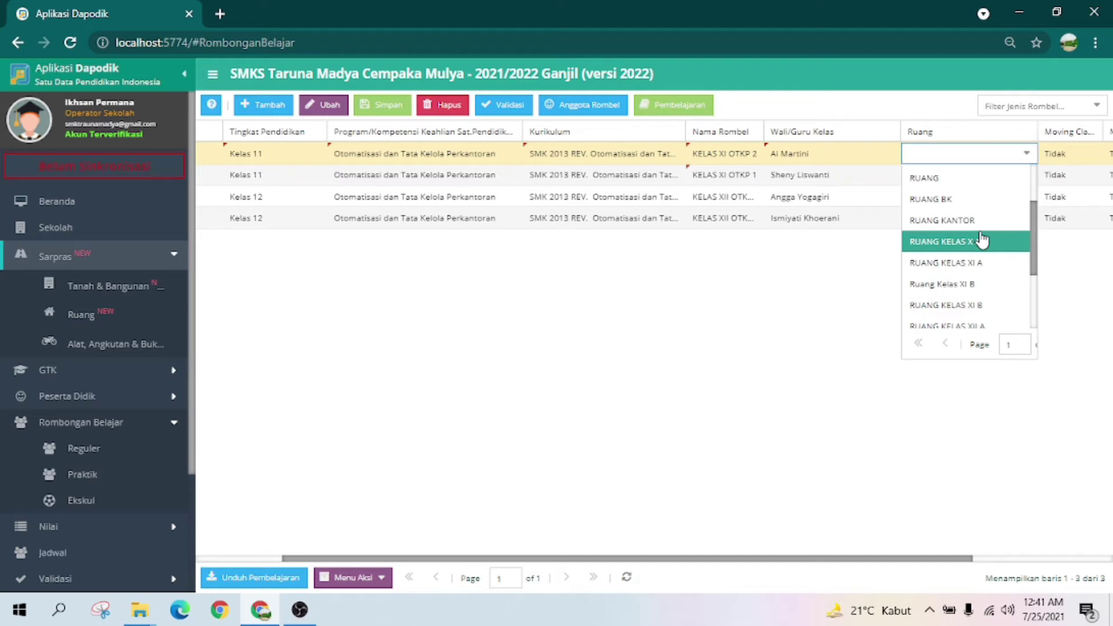
{"action": "scroll", "coordinate": [981, 238], "scroll_direction": "up", "scroll_amount": 3}
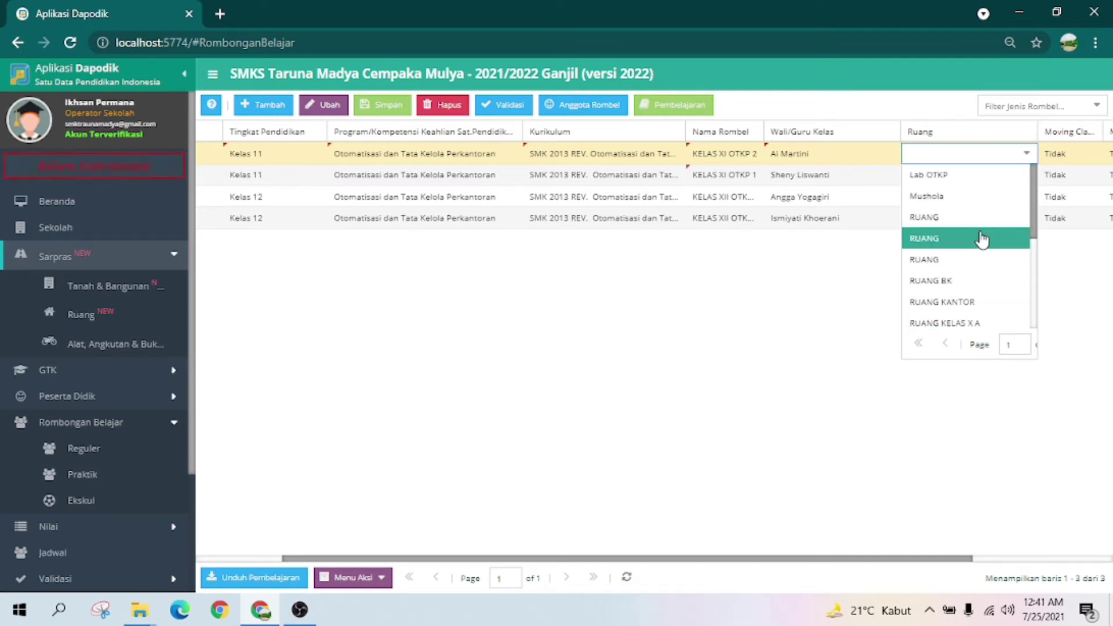
{"action": "scroll", "coordinate": [981, 238], "scroll_direction": "down", "scroll_amount": 5}
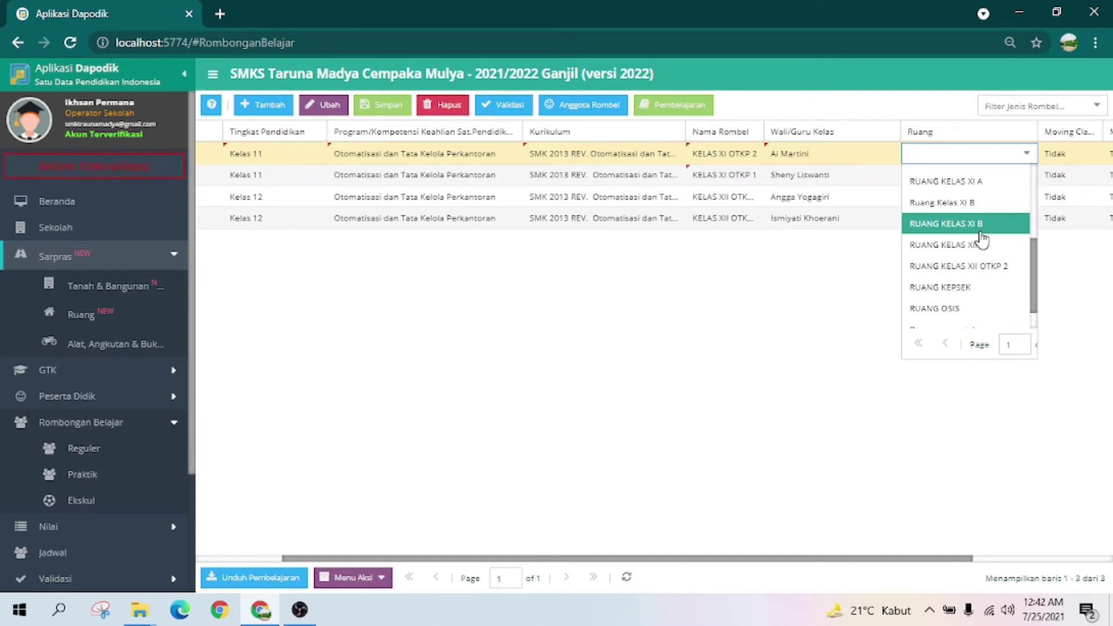
{"action": "scroll", "coordinate": [981, 239], "scroll_direction": "up", "scroll_amount": 5}
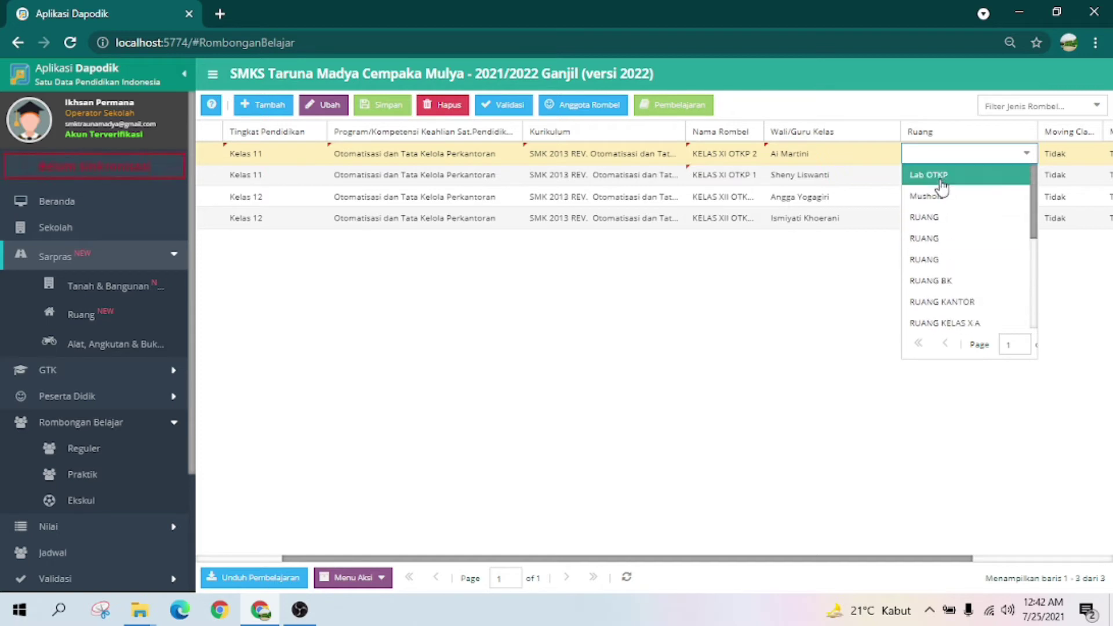
{"action": "left_click", "coordinate": [945, 175]}
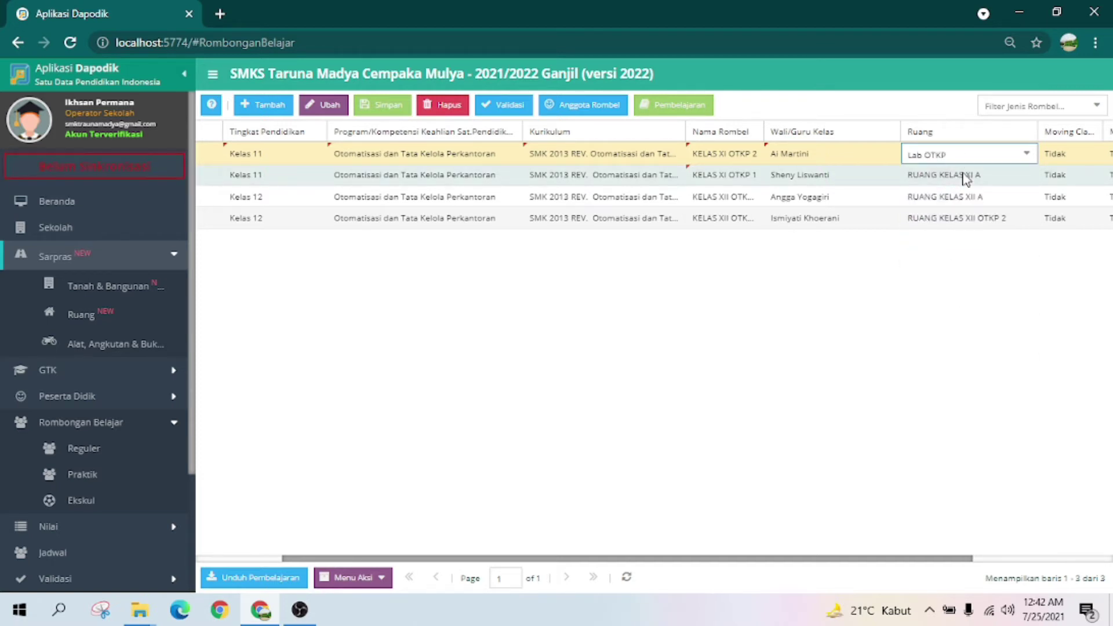
Step: Keep Moving Class and Melayani Keb.Khusus at Tidak for KELAS XI OTKP 2 and save the class group changes
{"action": "key", "text": "Tab"}
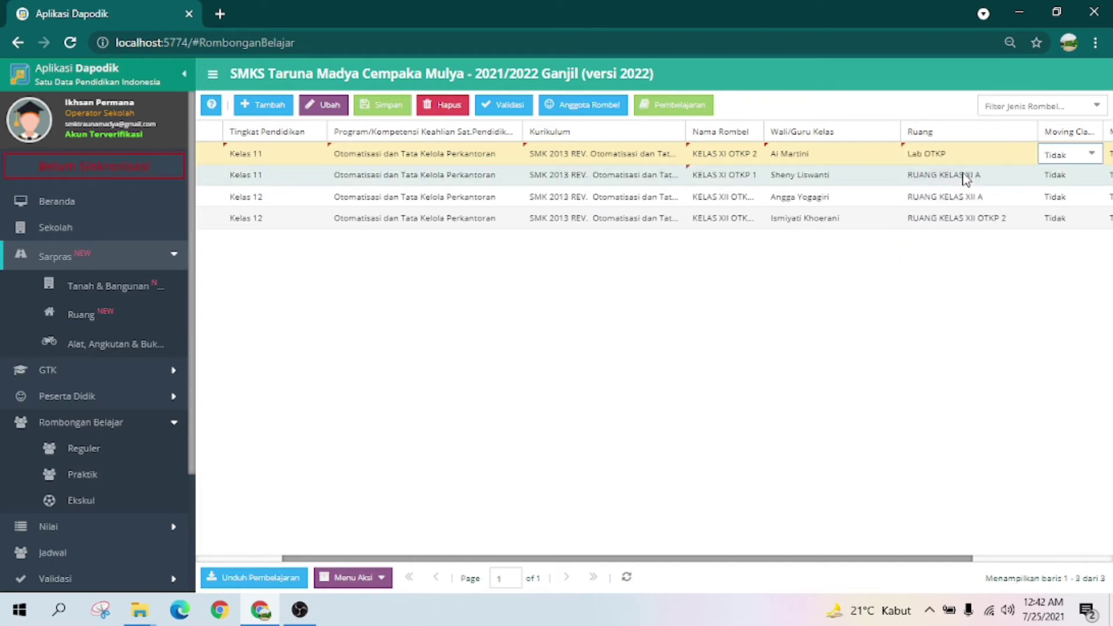
{"action": "key", "text": "Tab"}
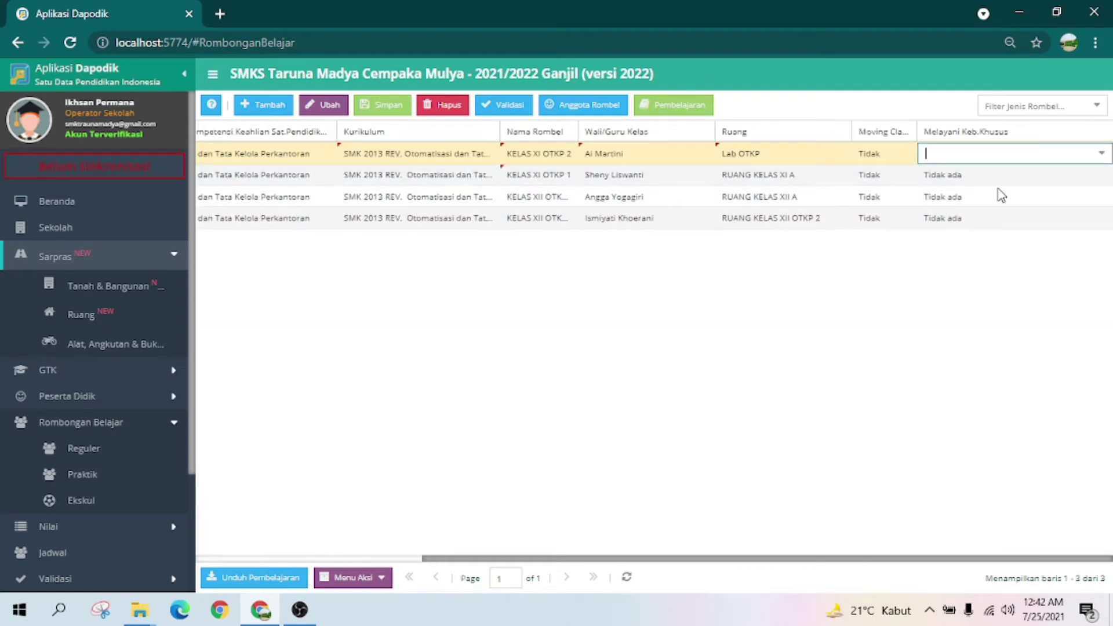
{"action": "left_click", "coordinate": [1096, 155]}
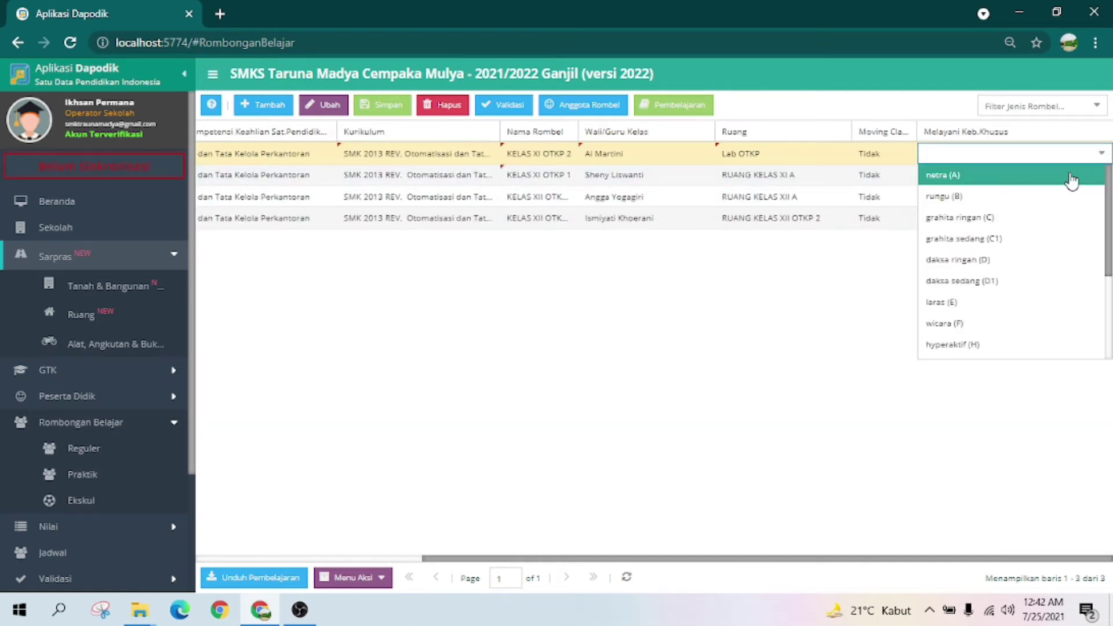
{"action": "left_click", "coordinate": [754, 436]}
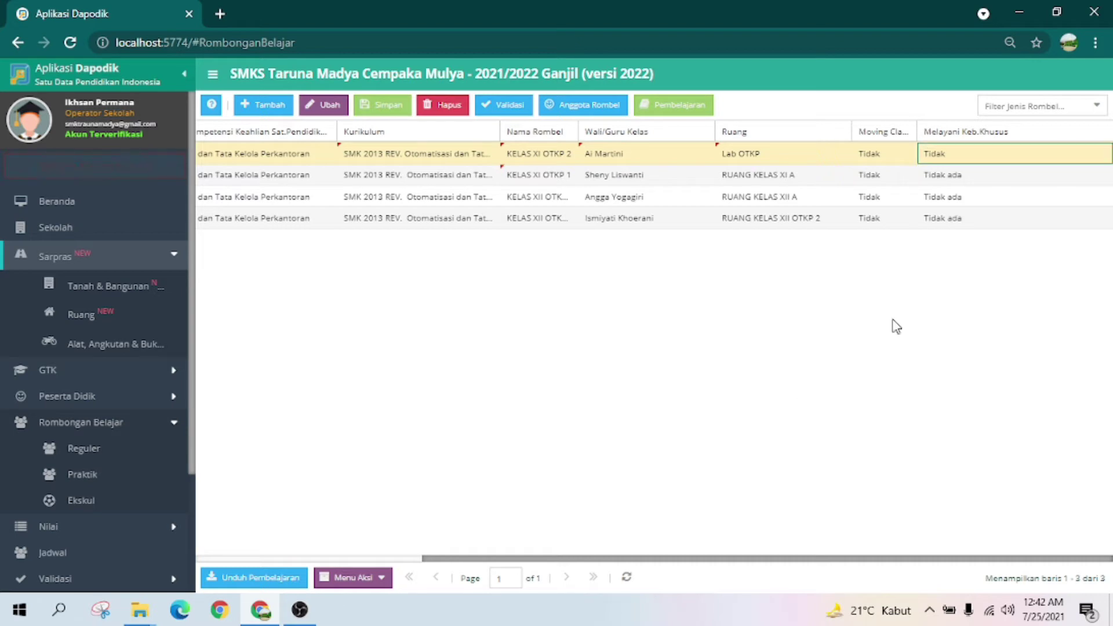
{"action": "left_click", "coordinate": [399, 103]}
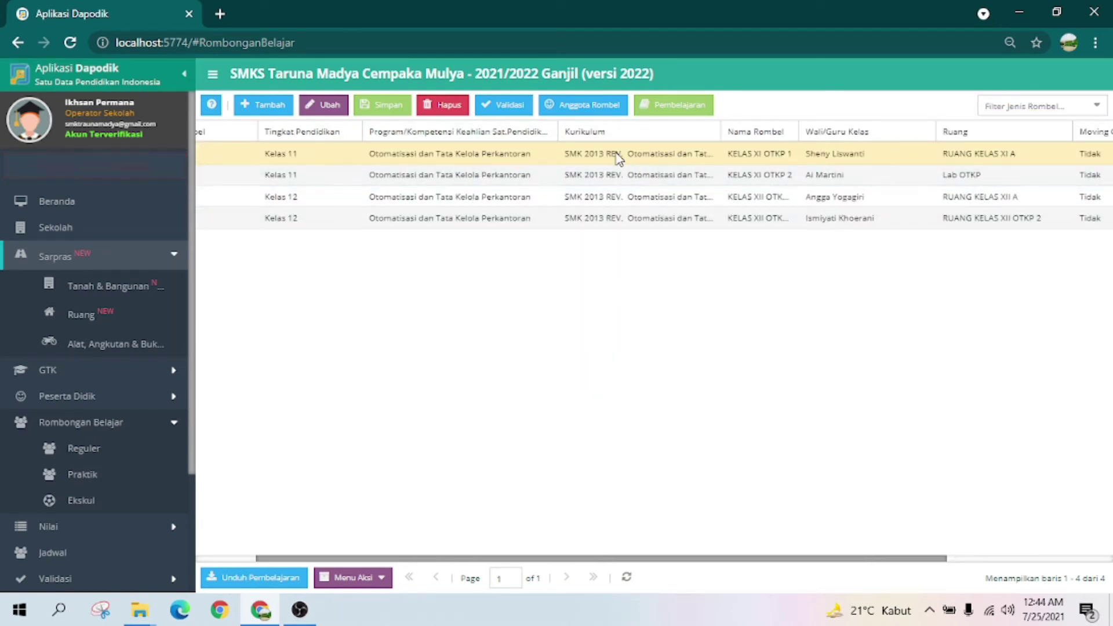
Step: Open the member list of KELAS XI OTKP 1 and remove the ninth listed student from the class group
{"action": "left_click", "coordinate": [521, 158]}
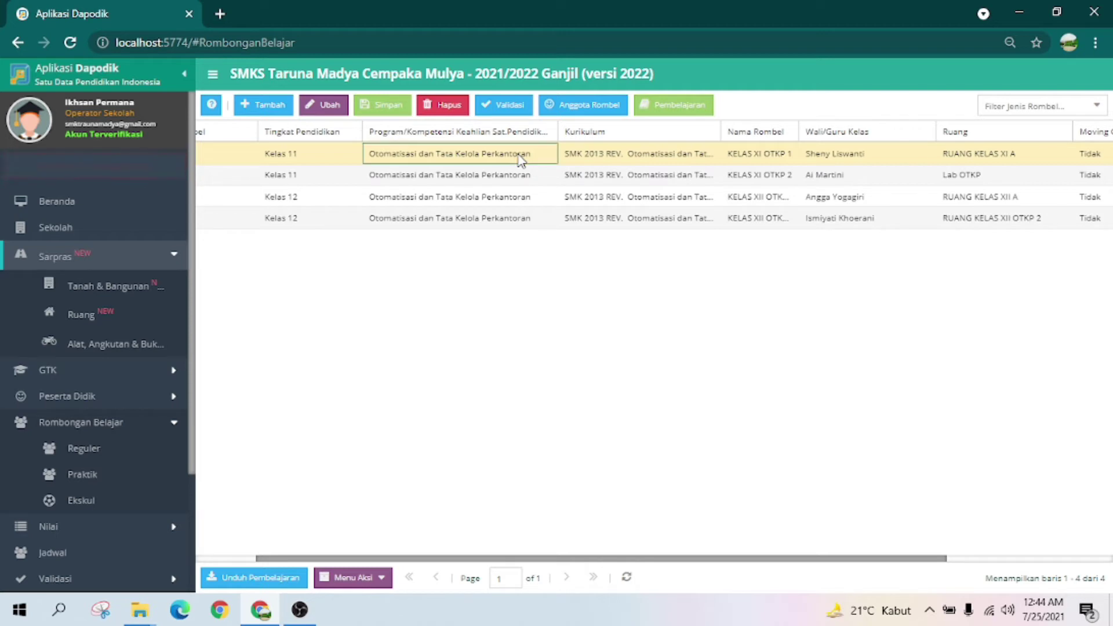
{"action": "left_click", "coordinate": [577, 104]}
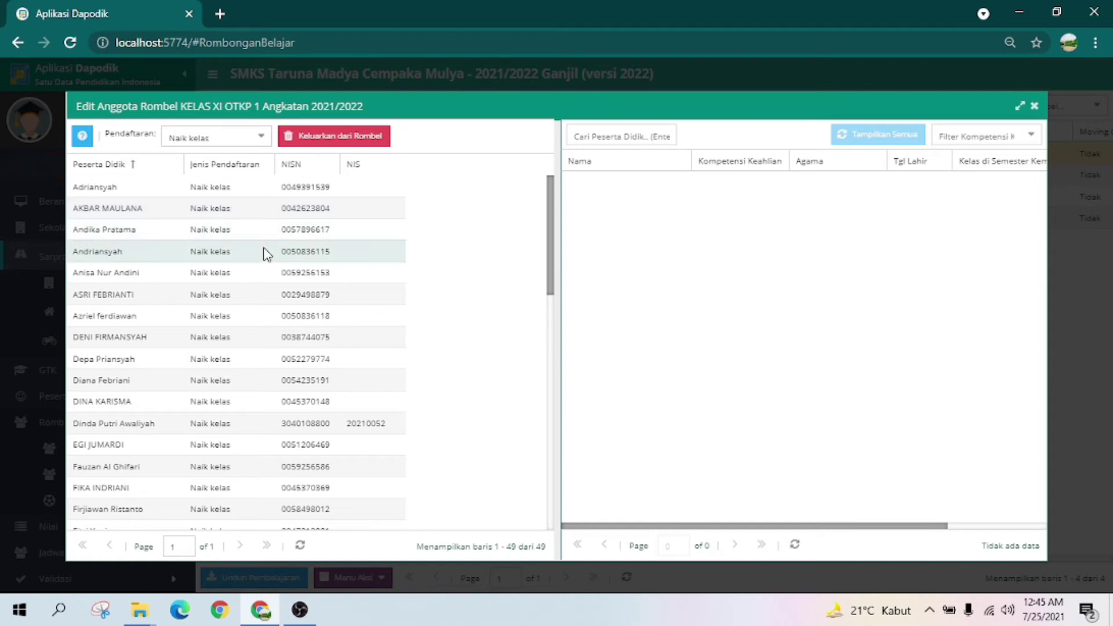
{"action": "left_click", "coordinate": [205, 359]}
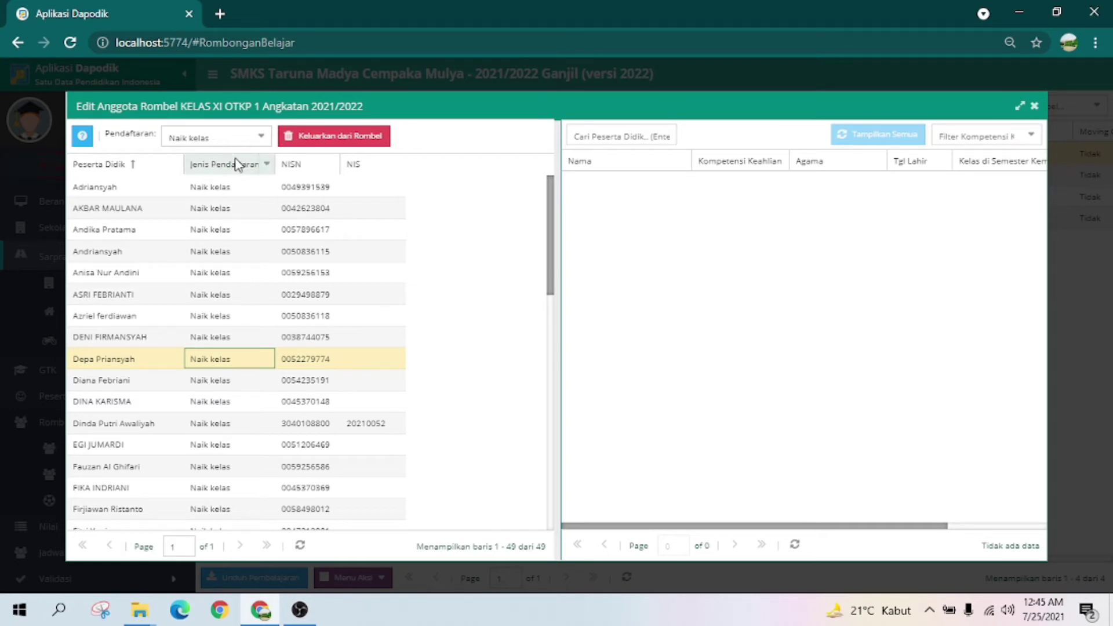
{"action": "left_click", "coordinate": [336, 145]}
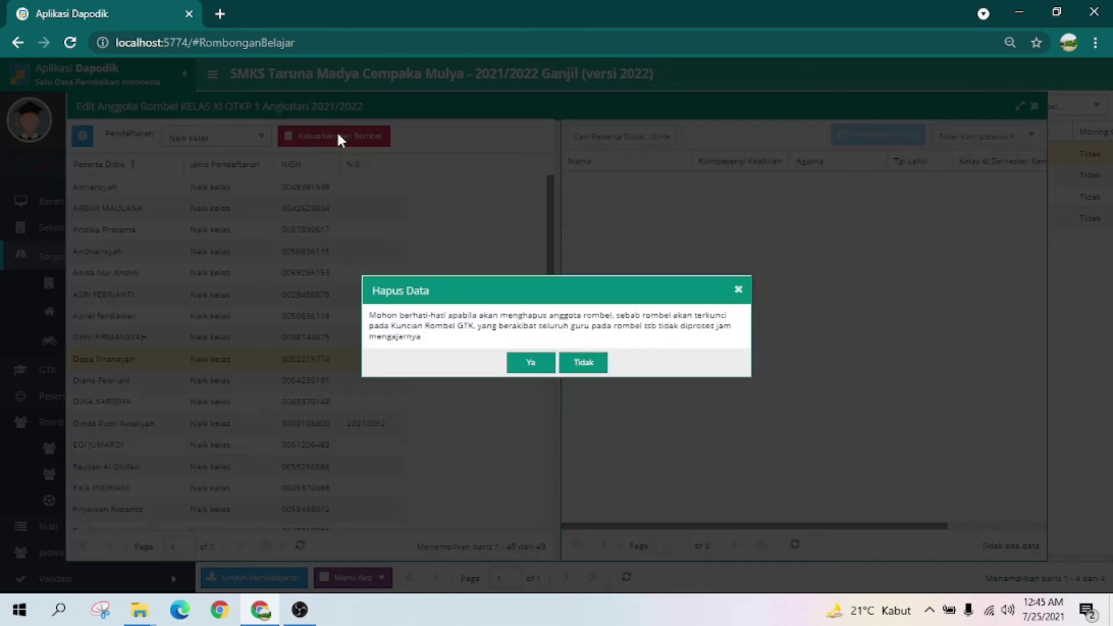
{"action": "left_click", "coordinate": [520, 365]}
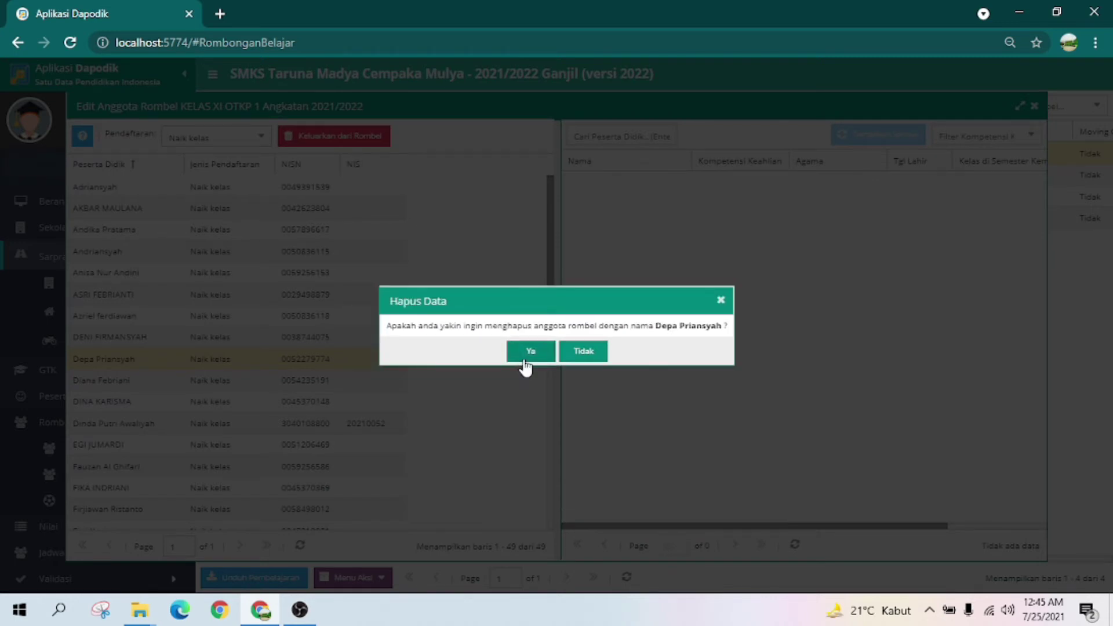
{"action": "left_click", "coordinate": [527, 354]}
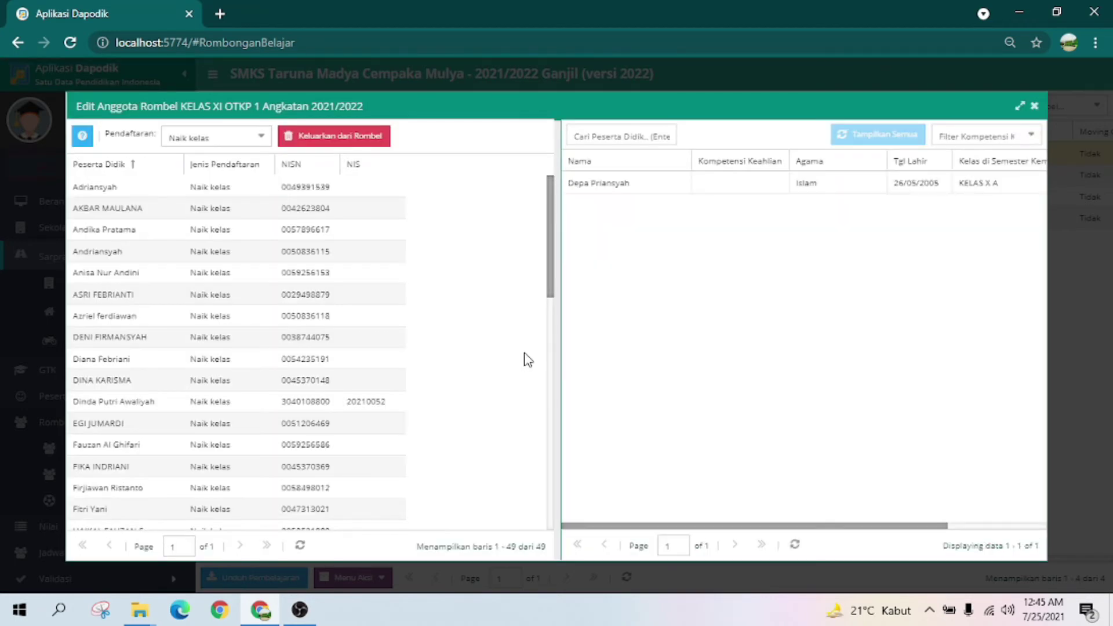
Step: Remove the thirteenth listed student from KELAS XI OTKP 1 and close its member list
{"action": "scroll", "coordinate": [313, 361], "scroll_direction": "down", "scroll_amount": 3}
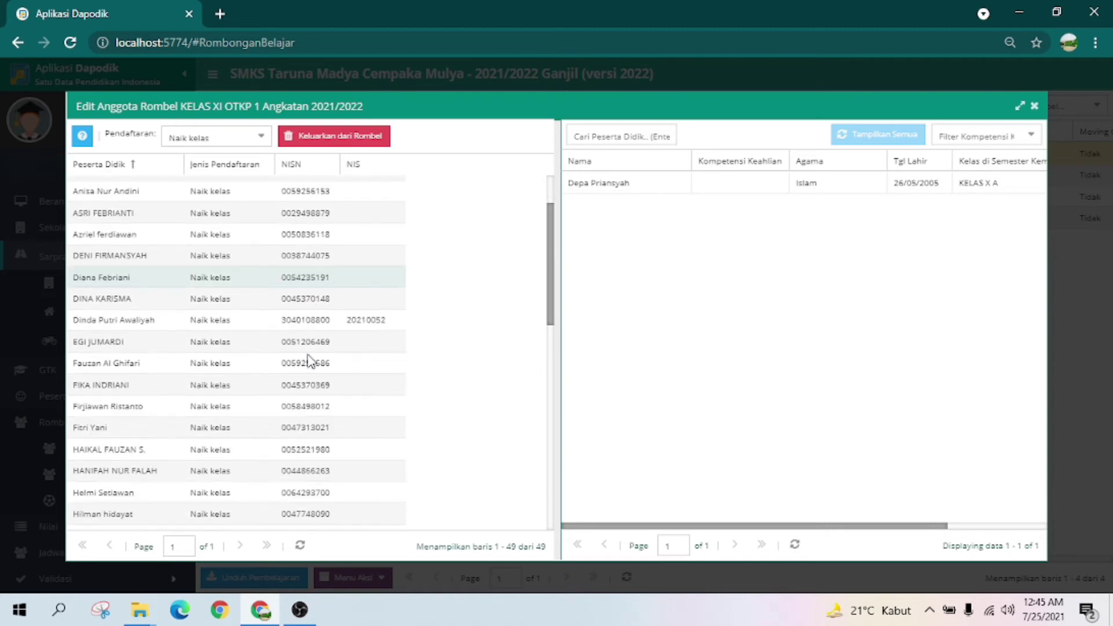
{"action": "left_click", "coordinate": [254, 364]}
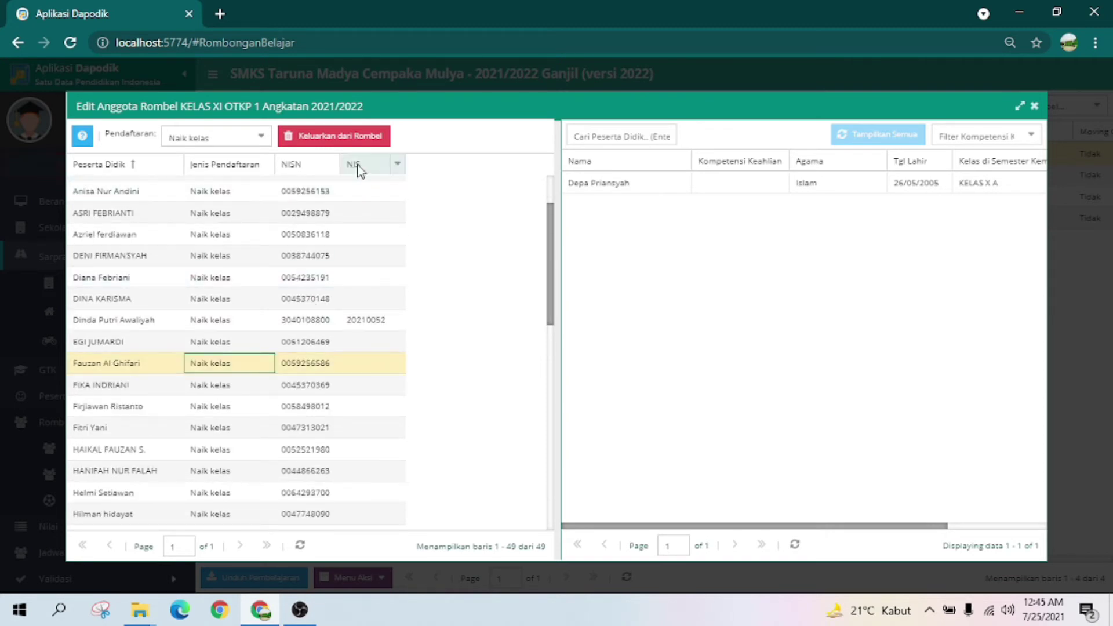
{"action": "left_click", "coordinate": [355, 140]}
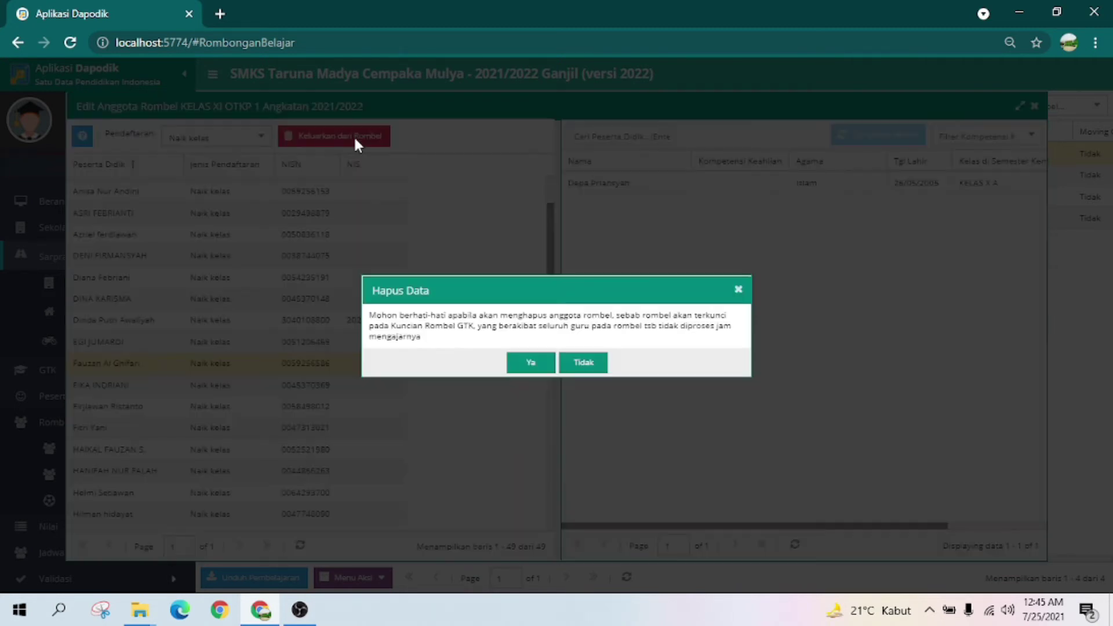
{"action": "left_click", "coordinate": [526, 365]}
{"action": "left_click", "coordinate": [530, 353]}
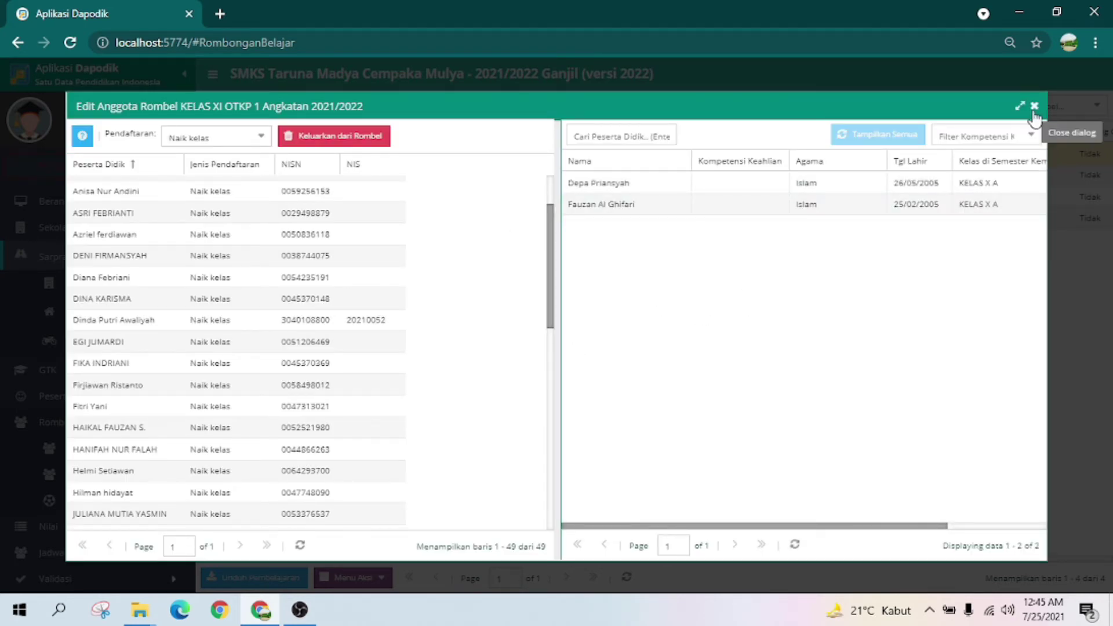
{"action": "left_click", "coordinate": [1034, 107]}
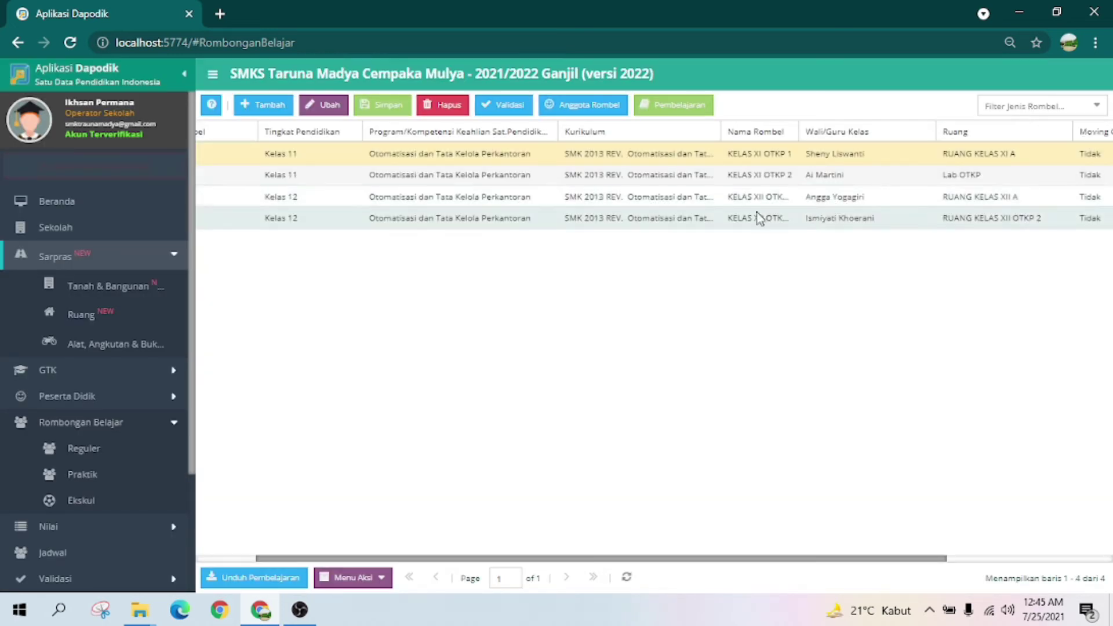
Step: Open the member list of KELAS XI OTKP 2 and add both unassigned students to it with registration type Naik kelas
{"action": "left_click", "coordinate": [600, 179]}
{"action": "left_click", "coordinate": [580, 111]}
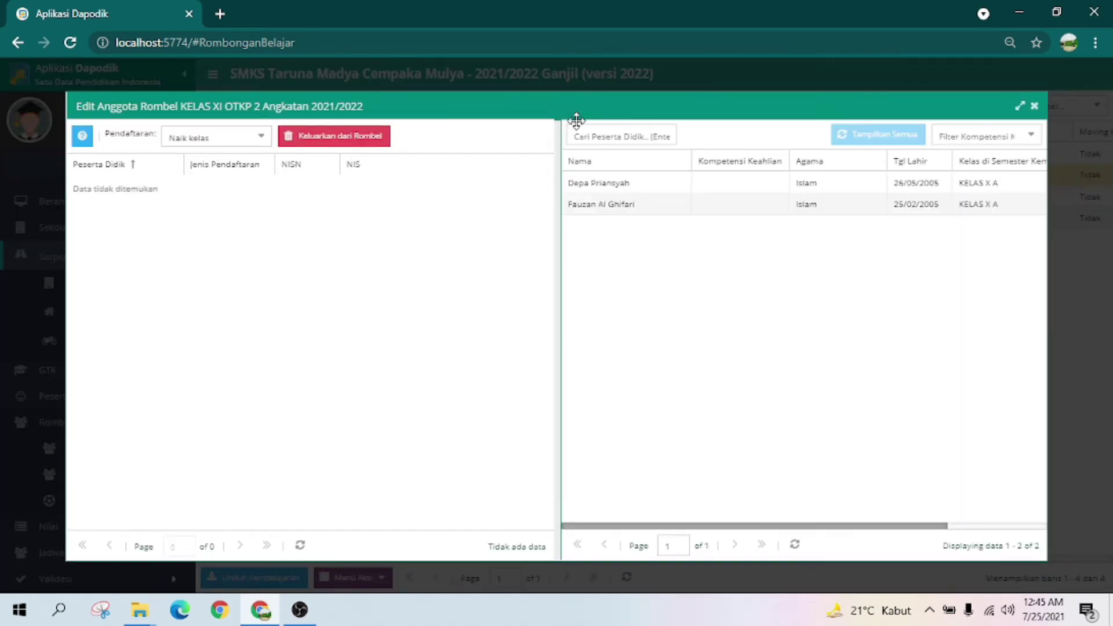
{"action": "left_click", "coordinate": [637, 189]}
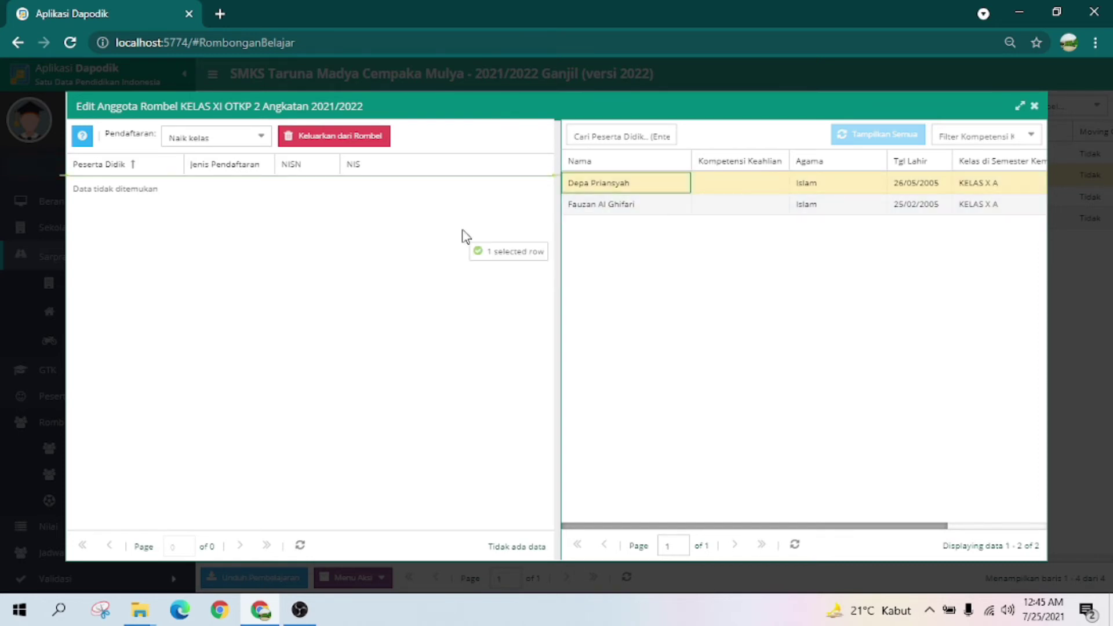
{"action": "left_click_drag", "start_coordinate": [465, 236], "coordinate": [475, 233]}
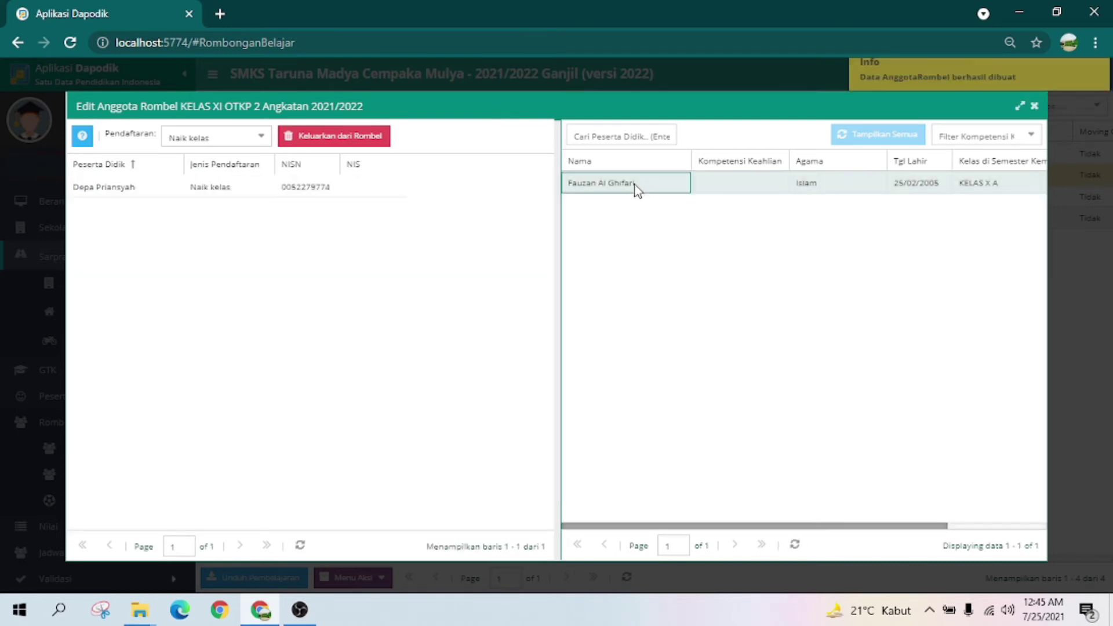
{"action": "left_click_drag", "start_coordinate": [638, 190], "coordinate": [420, 255]}
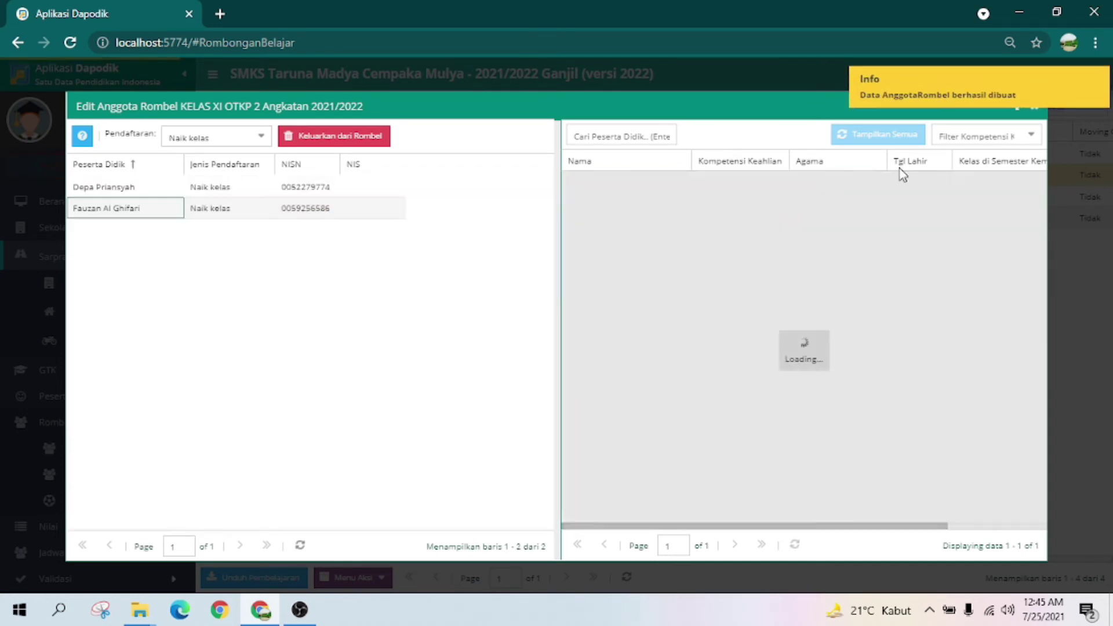
{"action": "left_click", "coordinate": [1035, 108]}
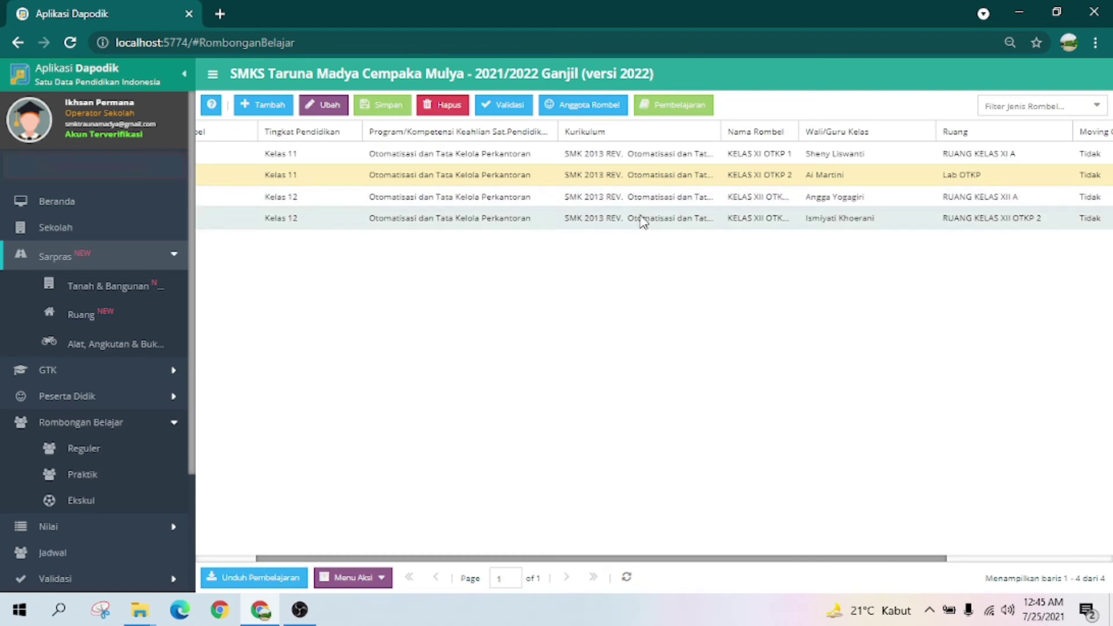
Step: Reopen the member list of KELAS XI OTKP 2 to check its students, and close it
{"action": "left_click", "coordinate": [512, 178]}
{"action": "left_click", "coordinate": [592, 106]}
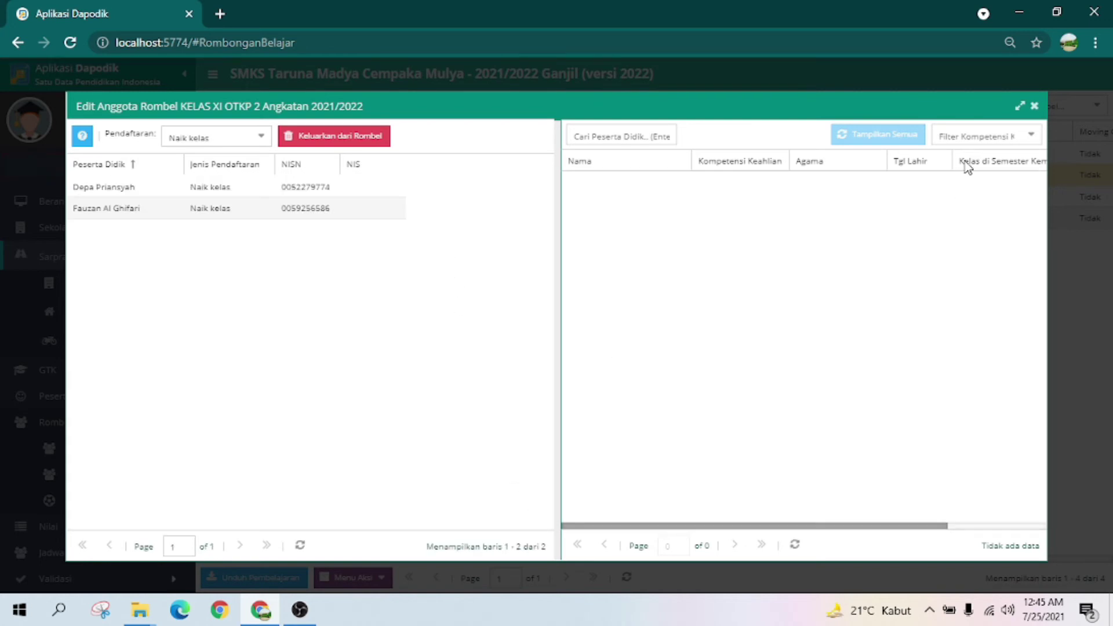
{"action": "left_click", "coordinate": [1034, 106]}
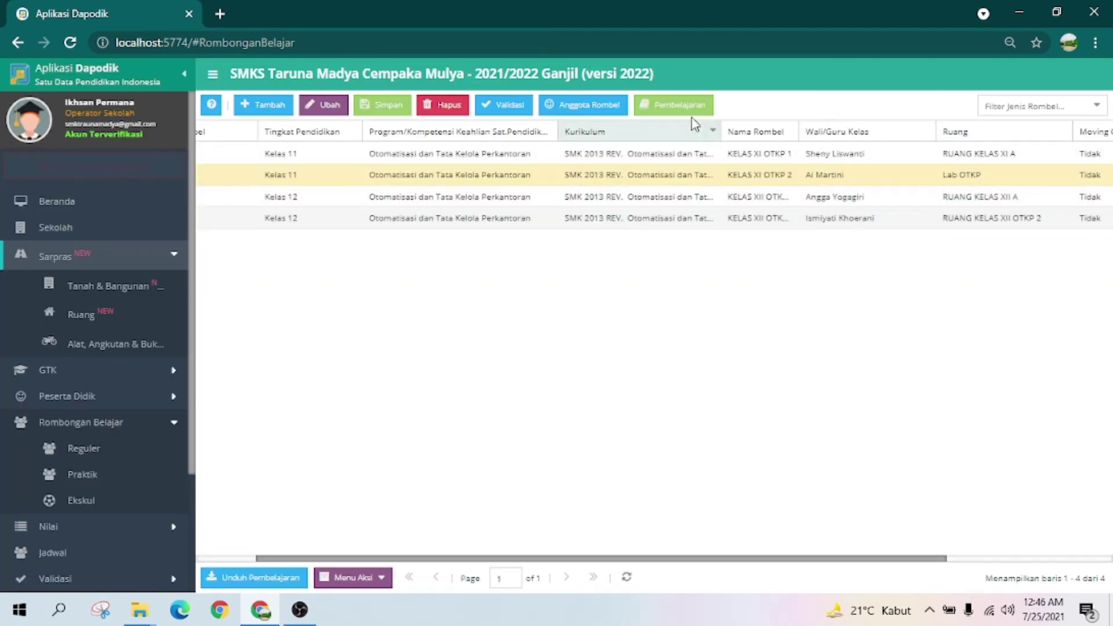
Step: Open the Pembelajaran list of KELAS XI OTKP 2 and assign a teacher to Pendidikan Agama Islam dan Budi Pekerti
{"action": "left_click", "coordinate": [699, 105]}
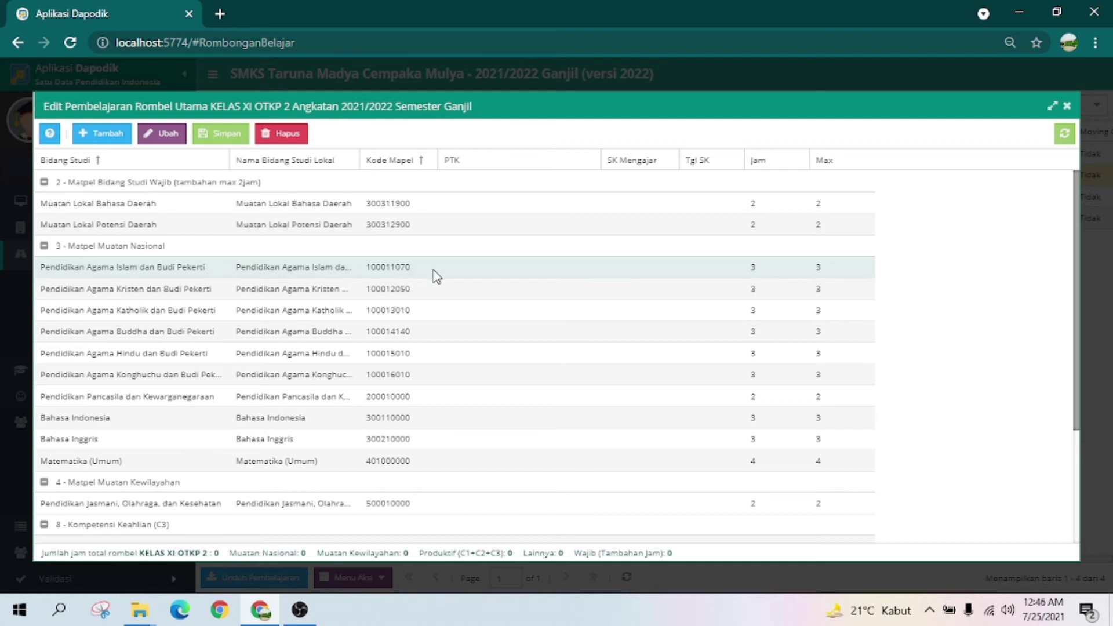
{"action": "left_click", "coordinate": [480, 271]}
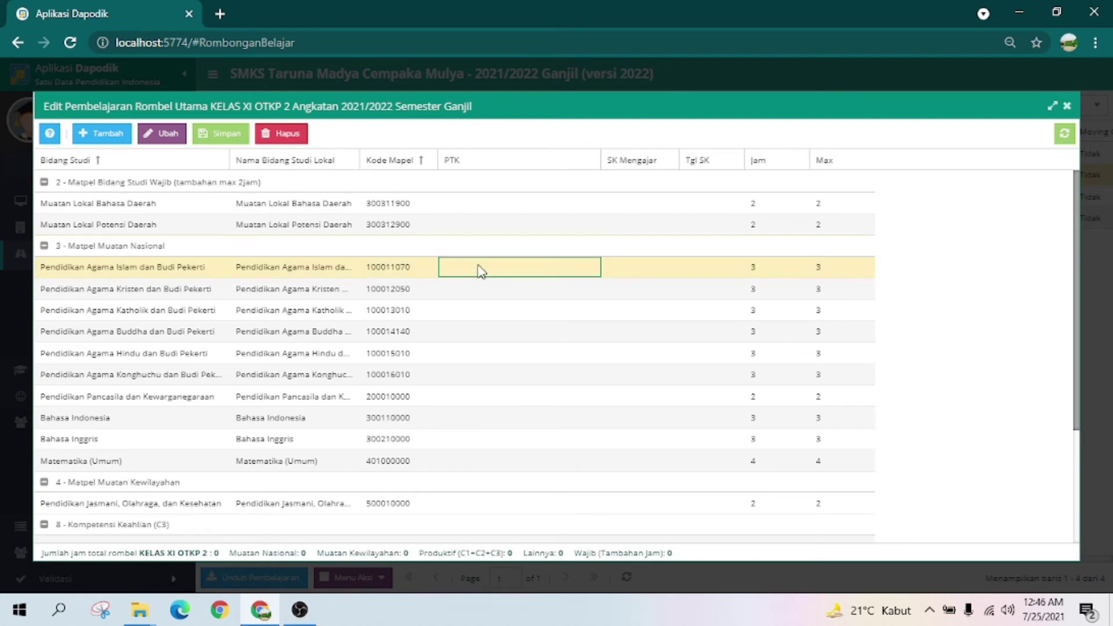
{"action": "left_click", "coordinate": [517, 272]}
{"action": "left_click", "coordinate": [589, 269]}
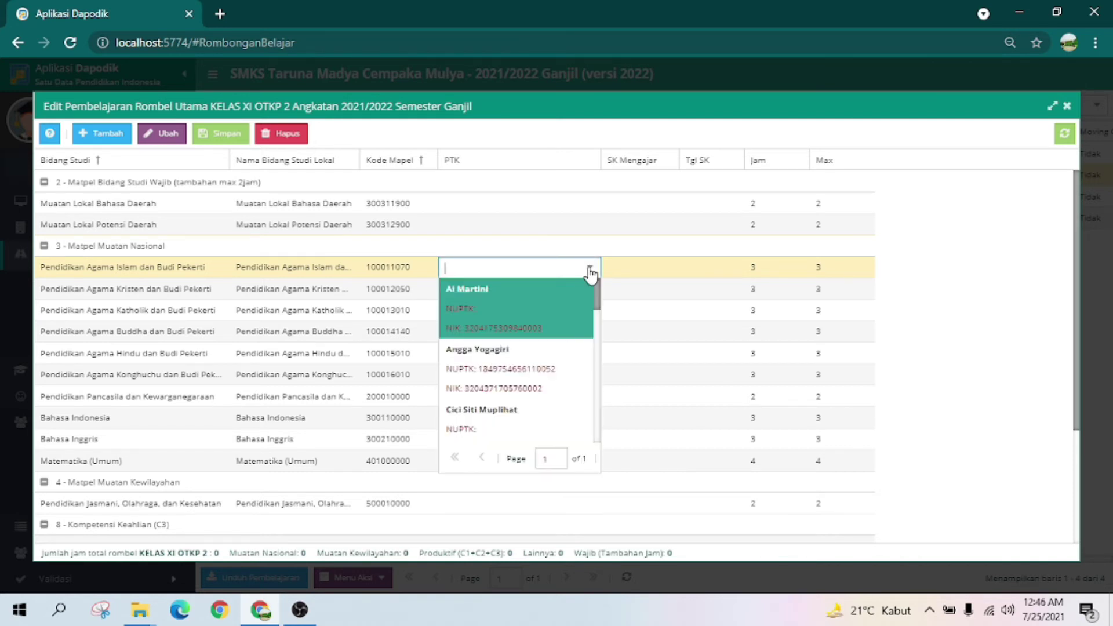
{"action": "scroll", "coordinate": [539, 348], "scroll_direction": "down", "scroll_amount": 5}
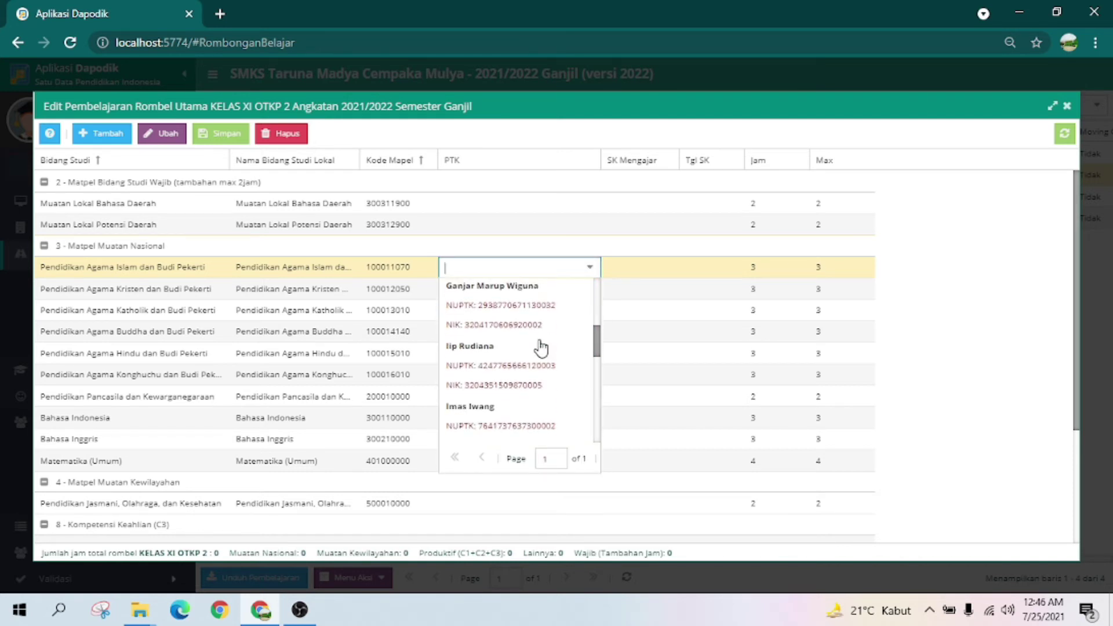
{"action": "scroll", "coordinate": [540, 348], "scroll_direction": "down", "scroll_amount": 3}
{"action": "left_click", "coordinate": [537, 335]}
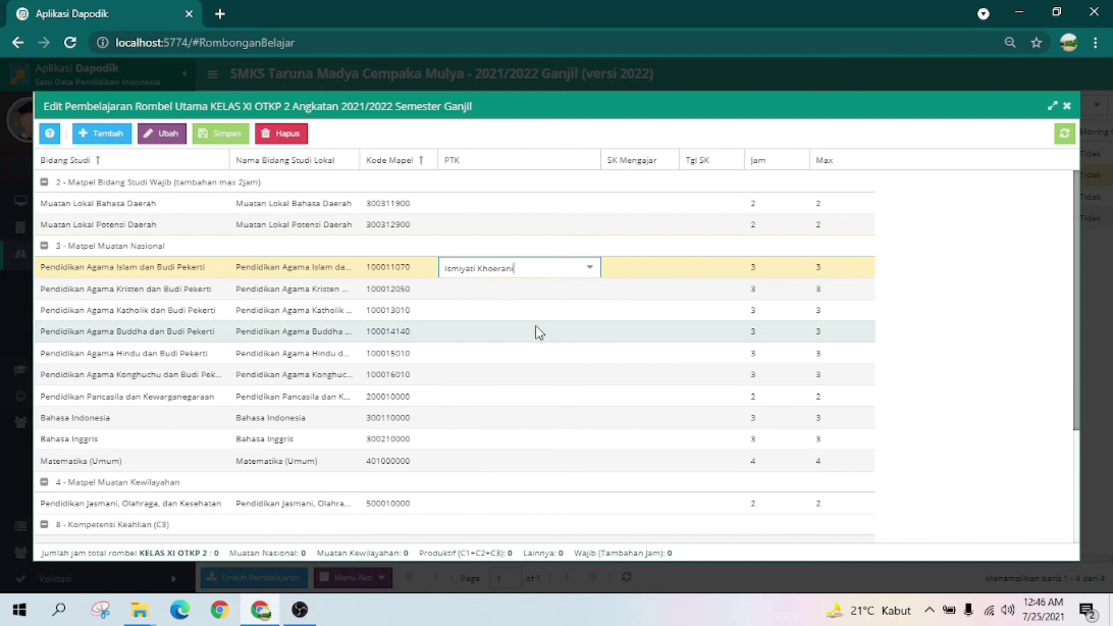
Step: Set SK Mengajar to 123 and Tgl SK to 19/07/2021 for Pendidikan Agama Islam dan Budi Pekerti, and save the lesson
{"action": "left_click", "coordinate": [656, 276]}
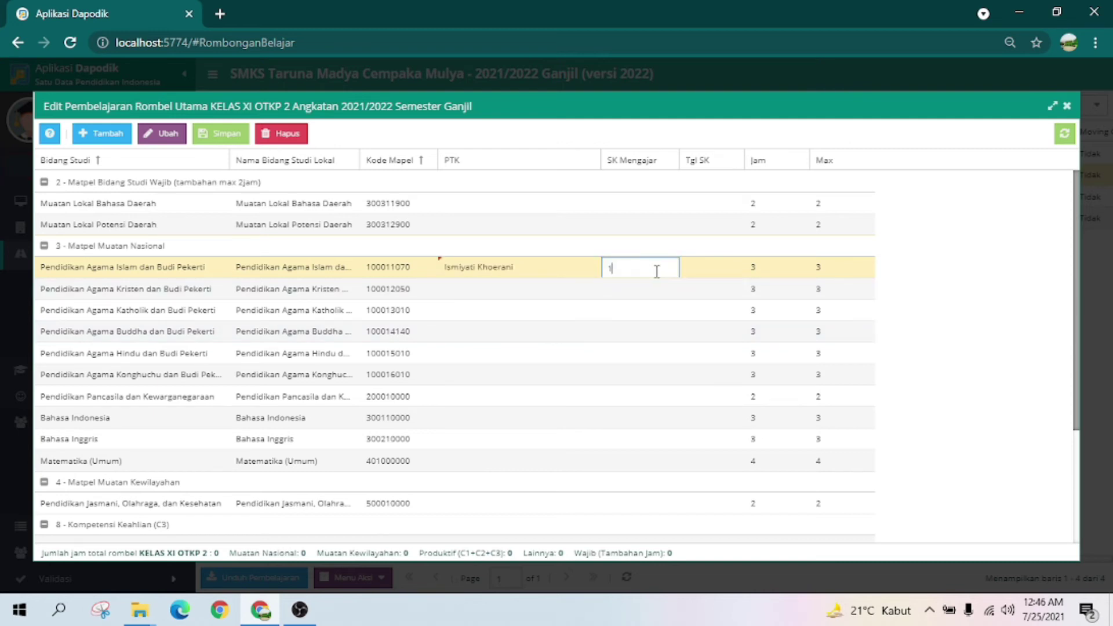
{"action": "left_click", "coordinate": [716, 276]}
{"action": "left_click", "coordinate": [733, 269]}
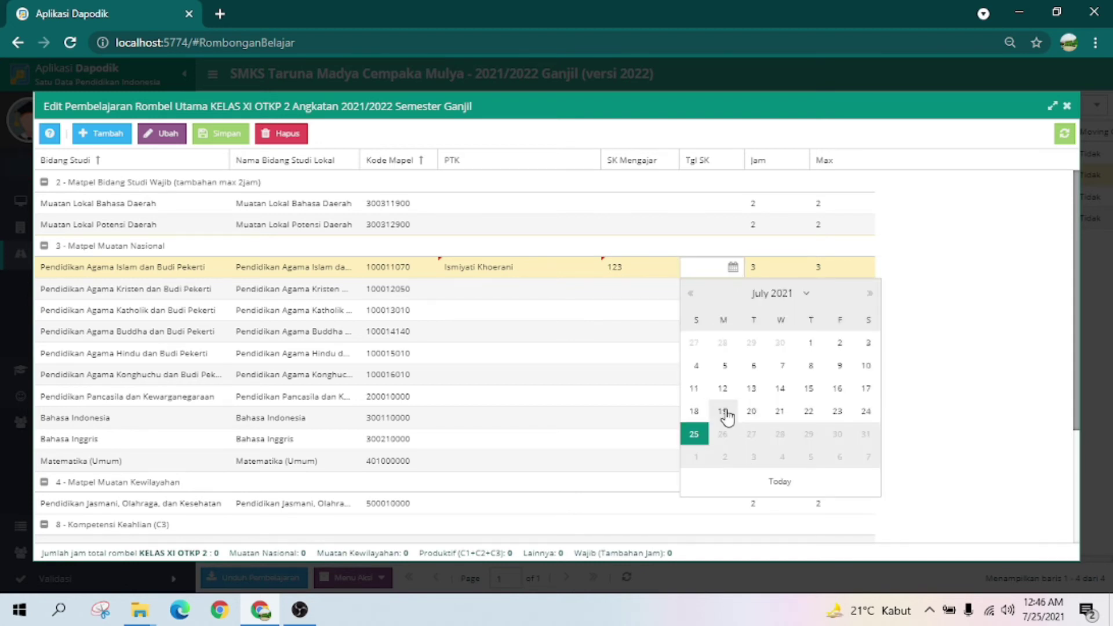
{"action": "left_click", "coordinate": [753, 412]}
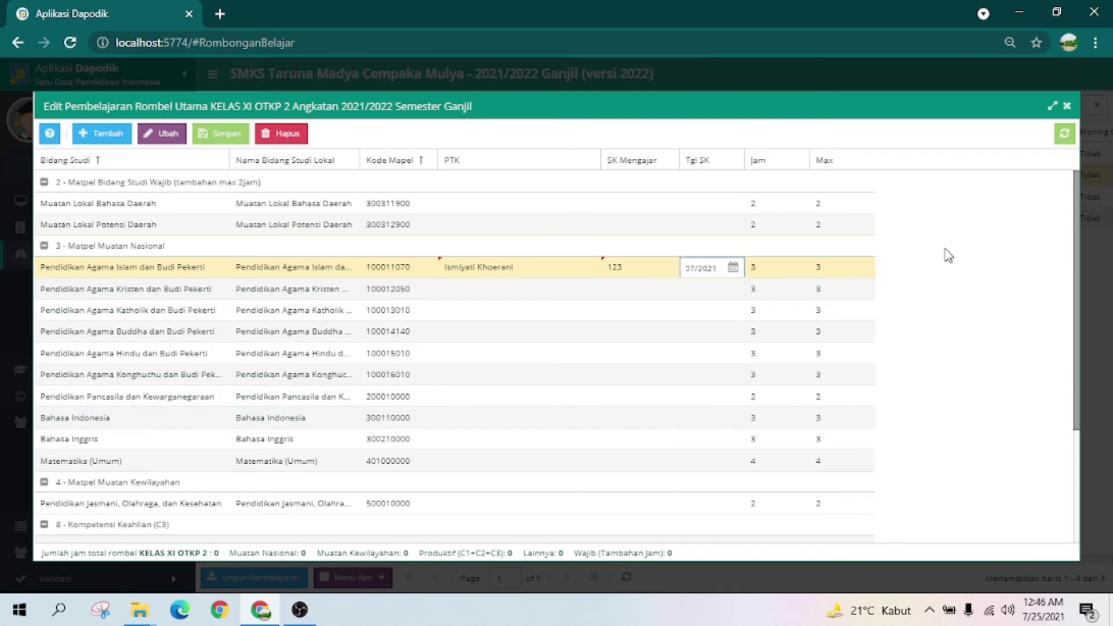
{"action": "left_click", "coordinate": [218, 138]}
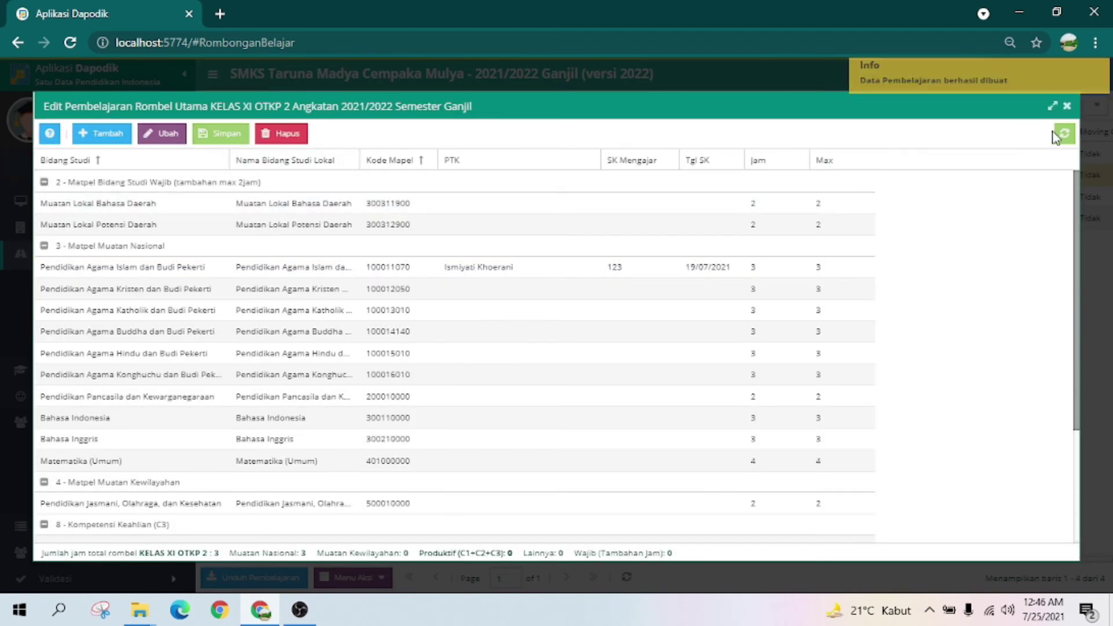
{"action": "left_click", "coordinate": [1067, 106]}
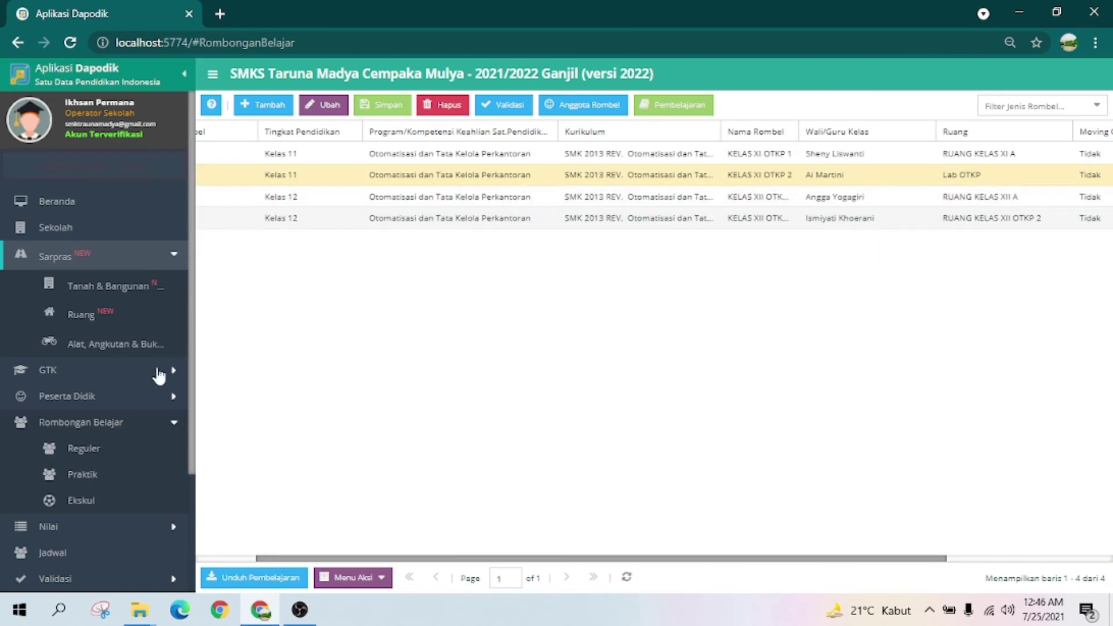
Step: Open the lesson schedule (Jadwal) and choose the room Lab OTKP
{"action": "left_click", "coordinate": [101, 427]}
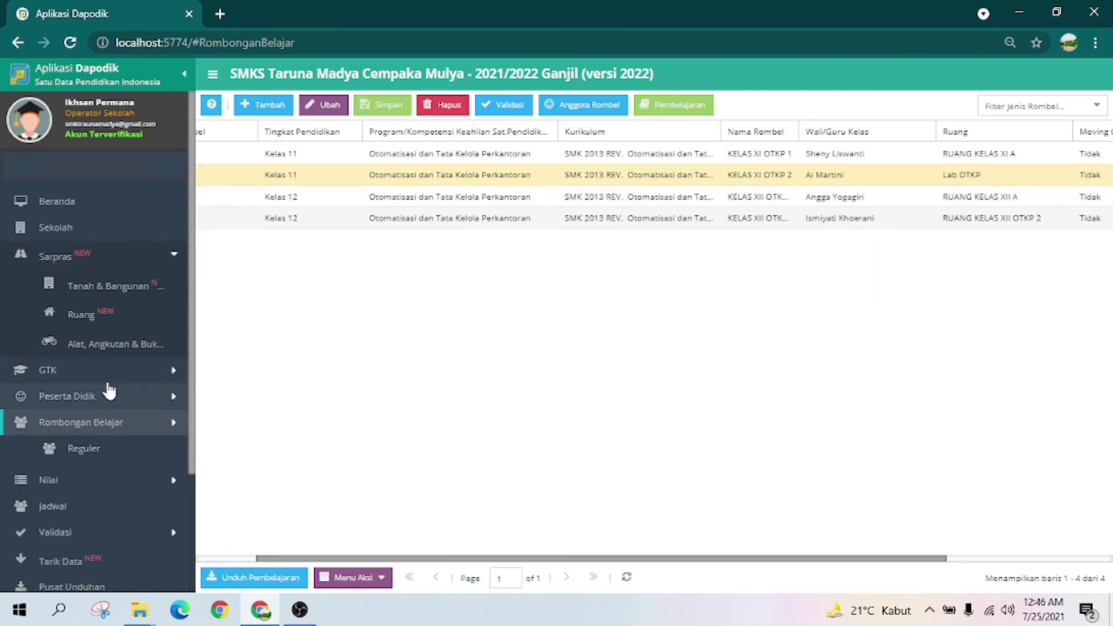
{"action": "left_click", "coordinate": [98, 268]}
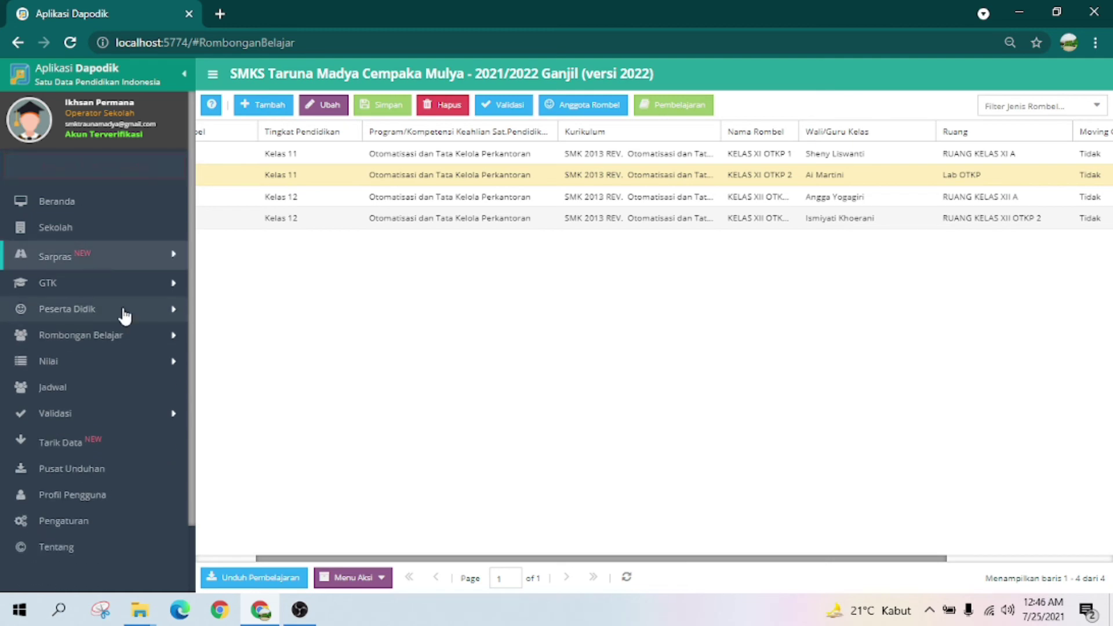
{"action": "left_click", "coordinate": [85, 392]}
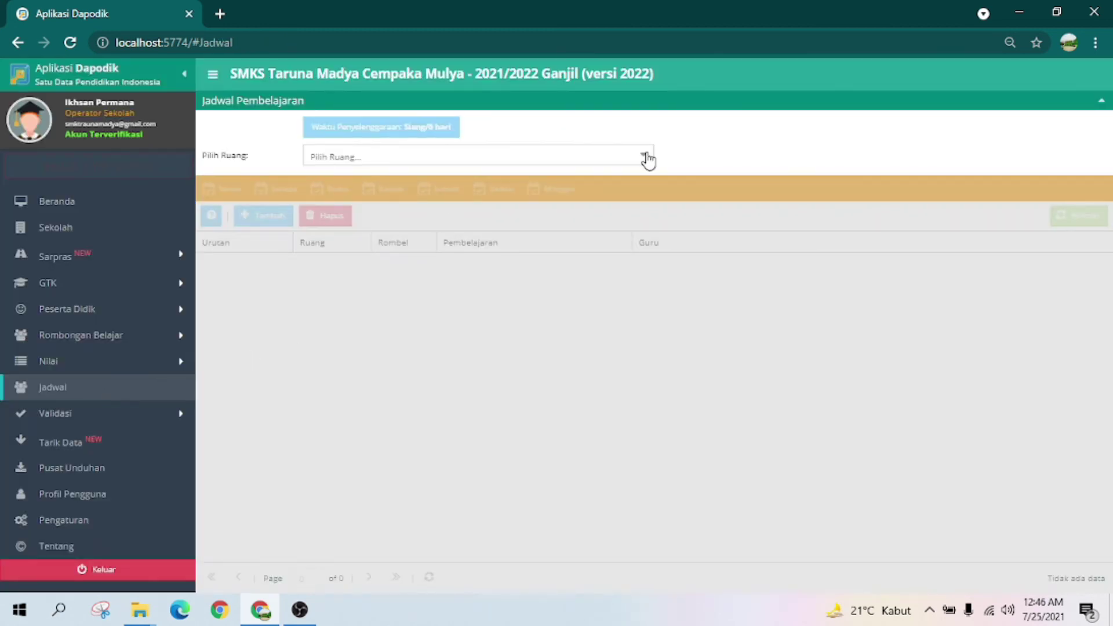
{"action": "left_click", "coordinate": [644, 157]}
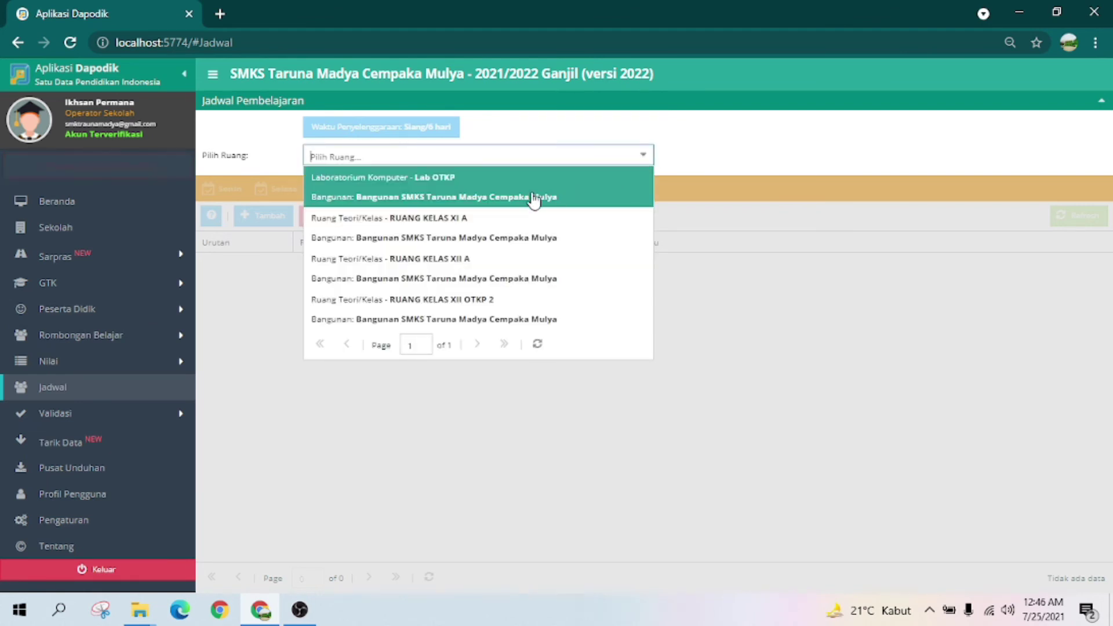
{"action": "left_click", "coordinate": [490, 197]}
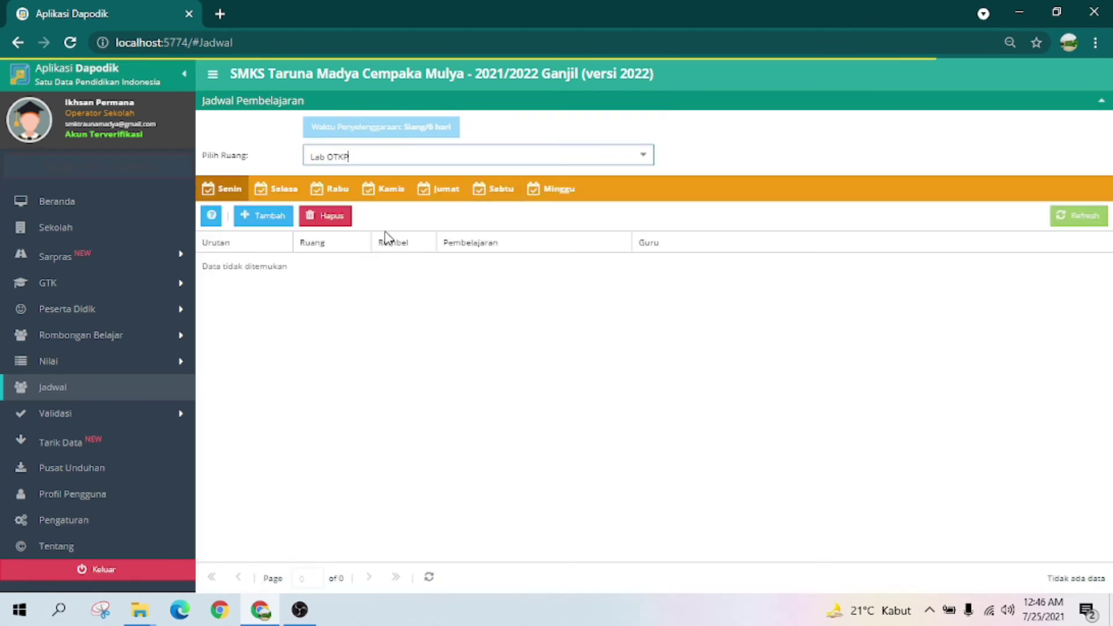
Step: Add Pendidikan Agama Islam dan Budi Pekerti to the Senin schedule with Alokasi Jam 3 and Pembelajaran ke 1, and save it
{"action": "left_click", "coordinate": [269, 224]}
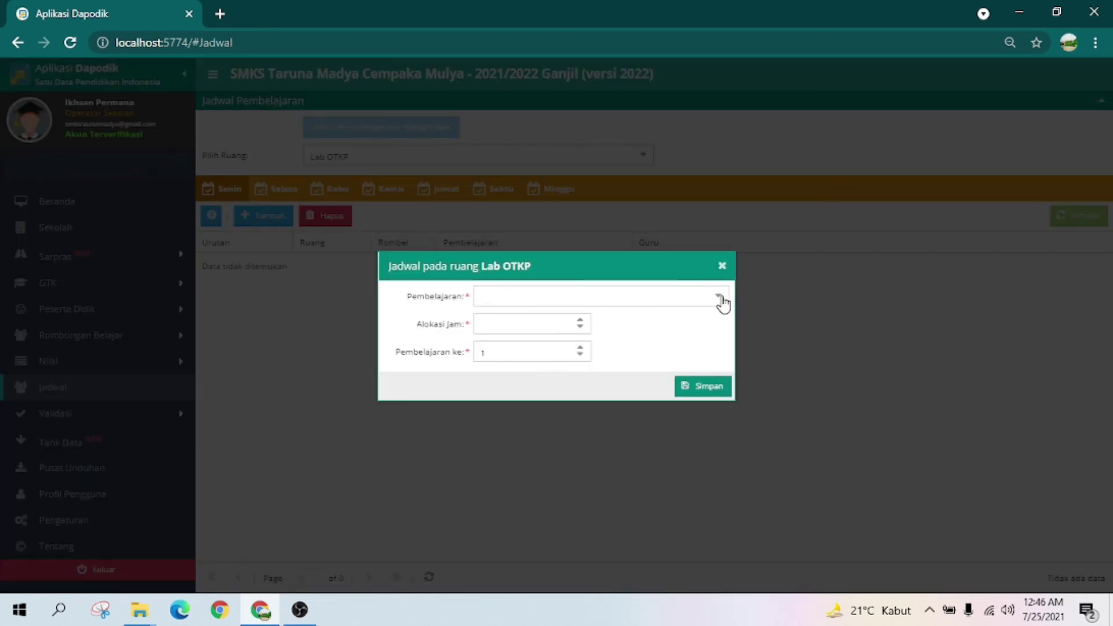
{"action": "left_click", "coordinate": [720, 298]}
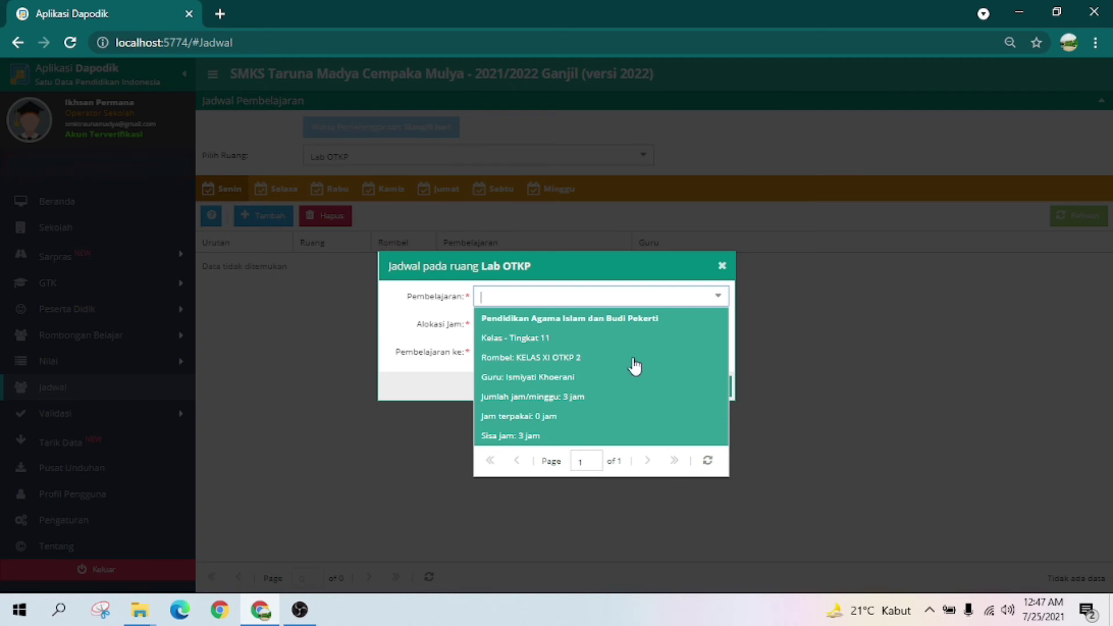
{"action": "left_click", "coordinate": [605, 361]}
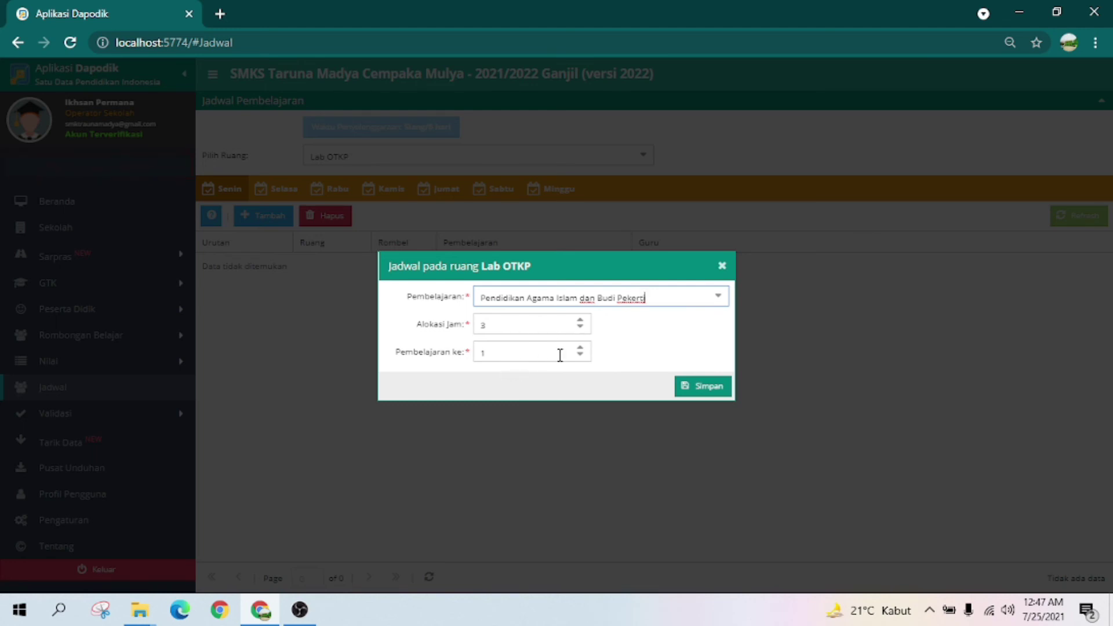
{"action": "left_click", "coordinate": [713, 387]}
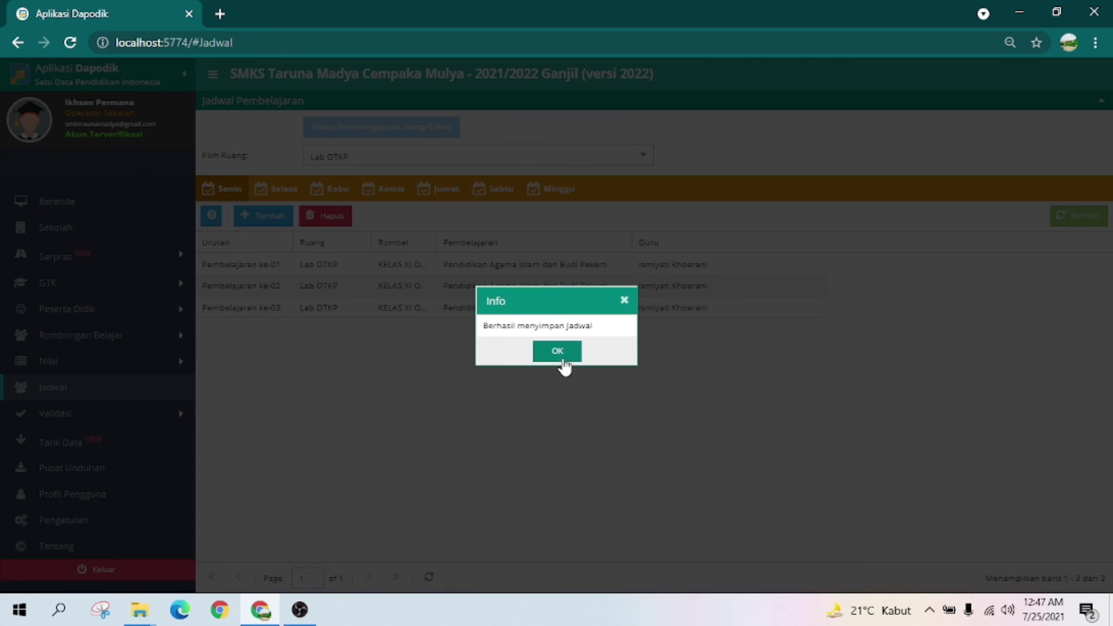
{"action": "left_click", "coordinate": [563, 359]}
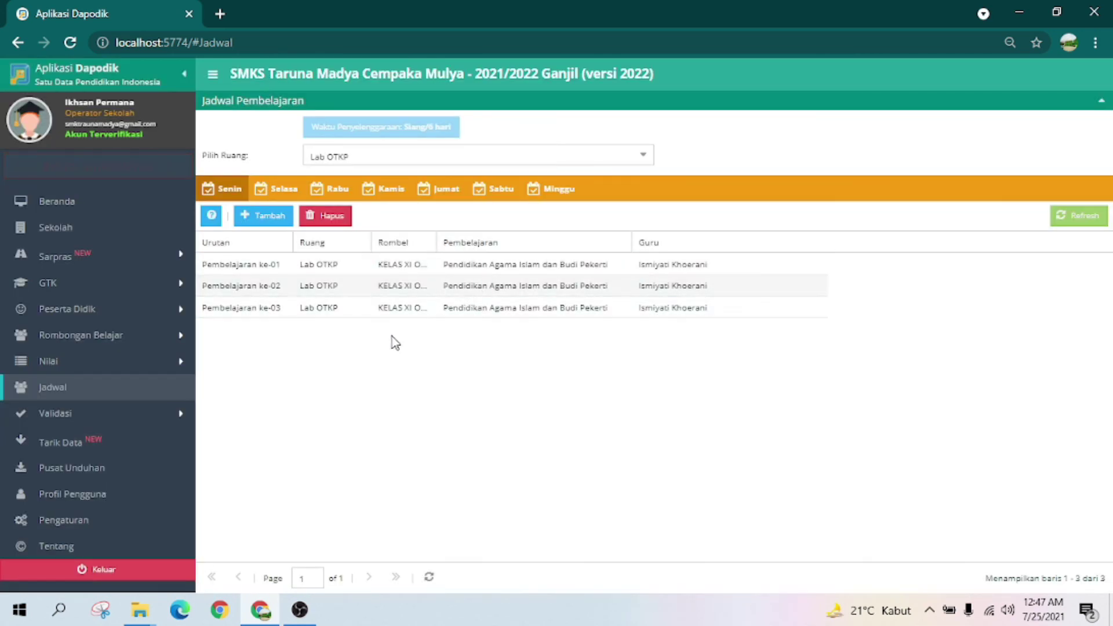
Step: Open the Reguler class group list to review its entries from the first column, and return to Beranda
{"action": "left_click", "coordinate": [71, 336]}
{"action": "left_click", "coordinate": [60, 361]}
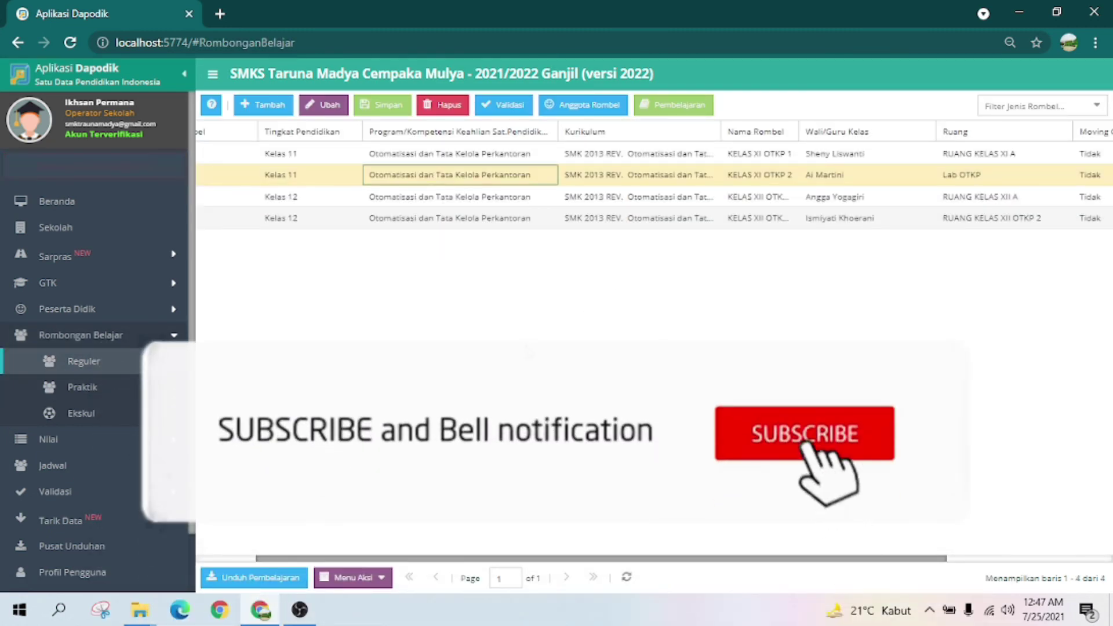
{"action": "left_click_drag", "start_coordinate": [372, 558], "coordinate": [304, 559]}
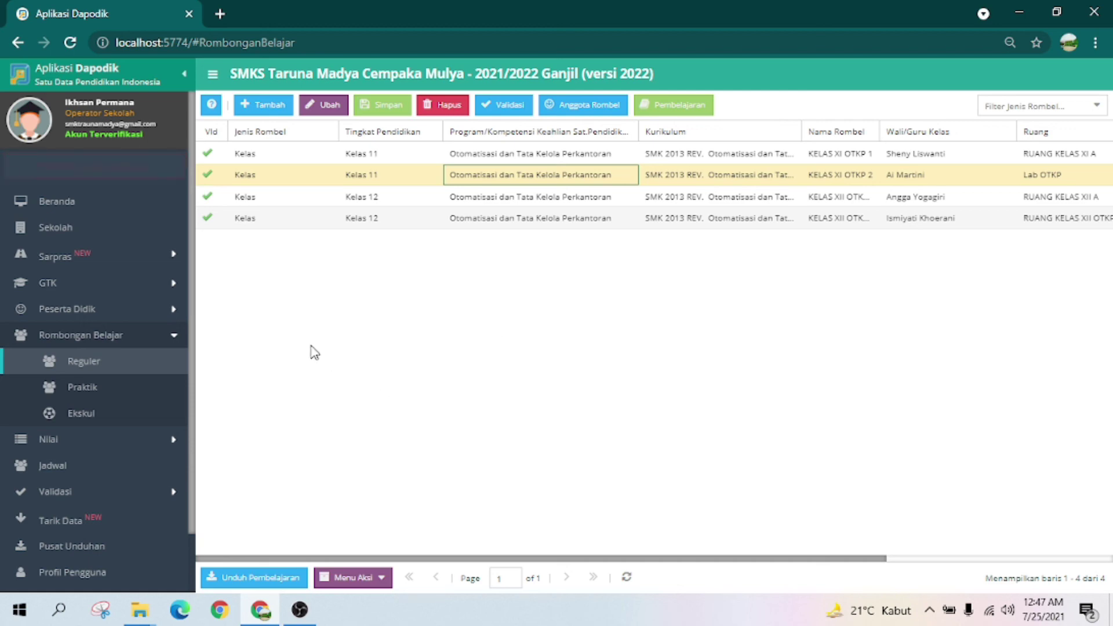
{"action": "left_click", "coordinate": [101, 198]}
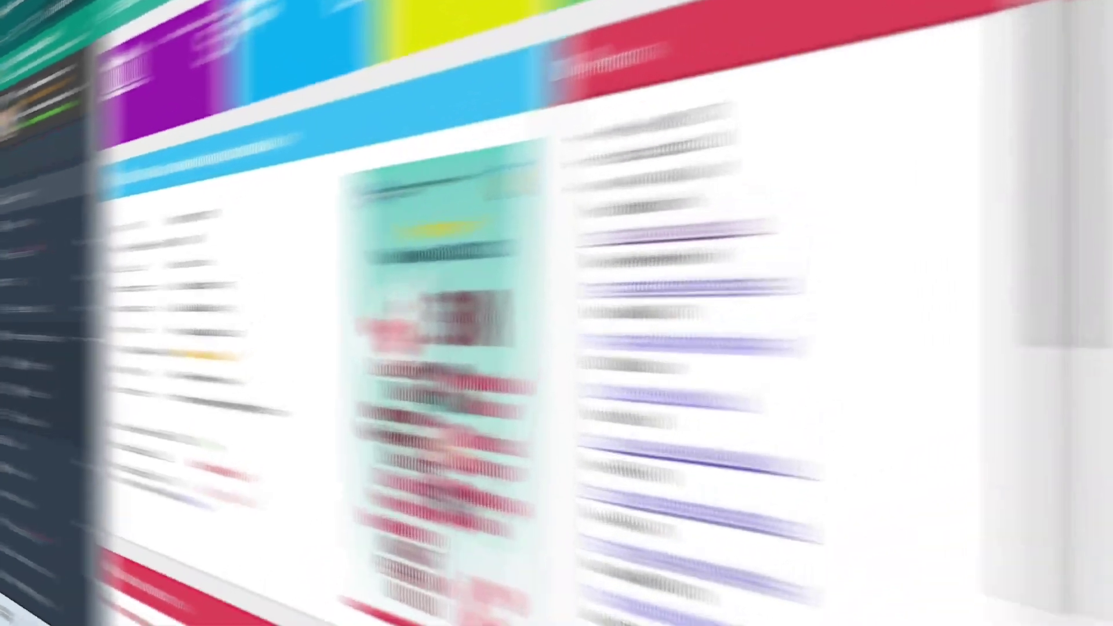